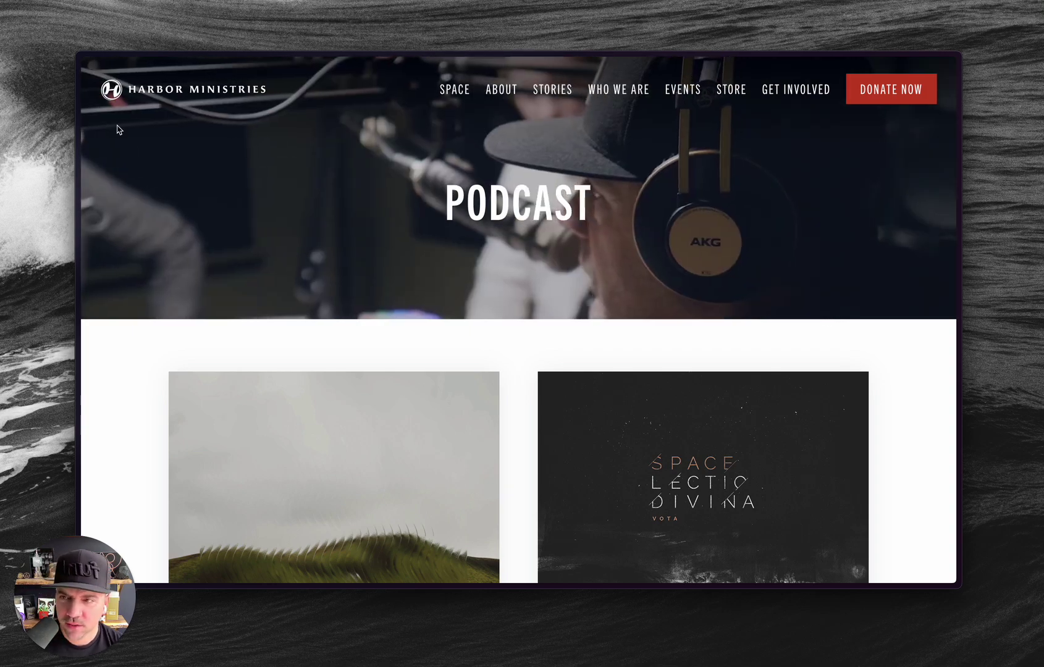
Open the Harbor Ministries home page in a new tab and scroll down through it
right_click(198, 92)
left_click(216, 97)
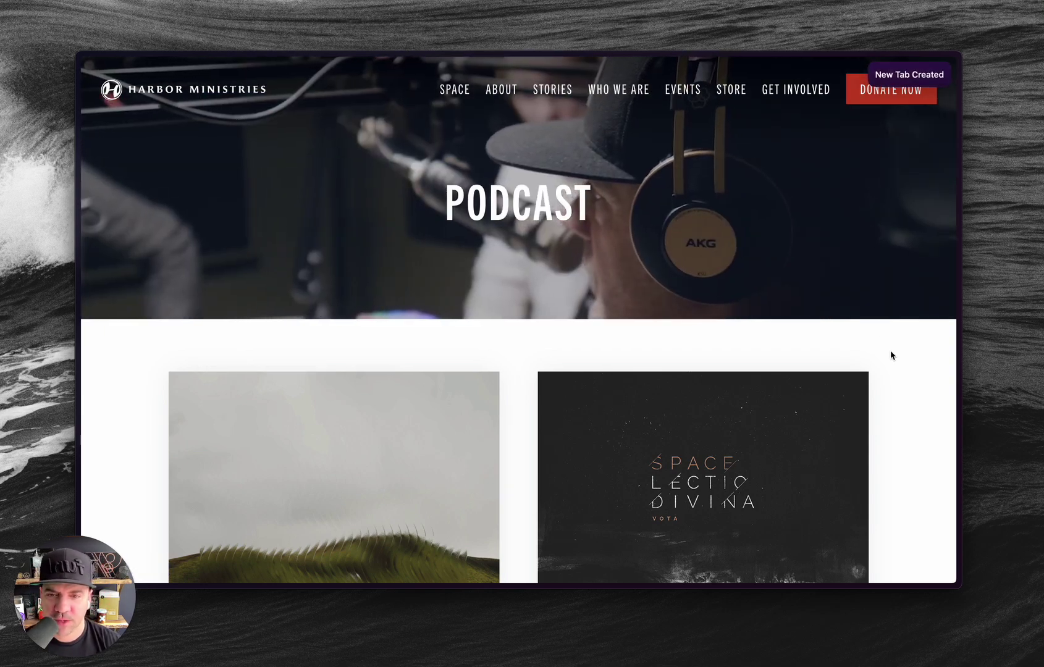
key("super+Left")
scroll(661, 349, "down", 2)
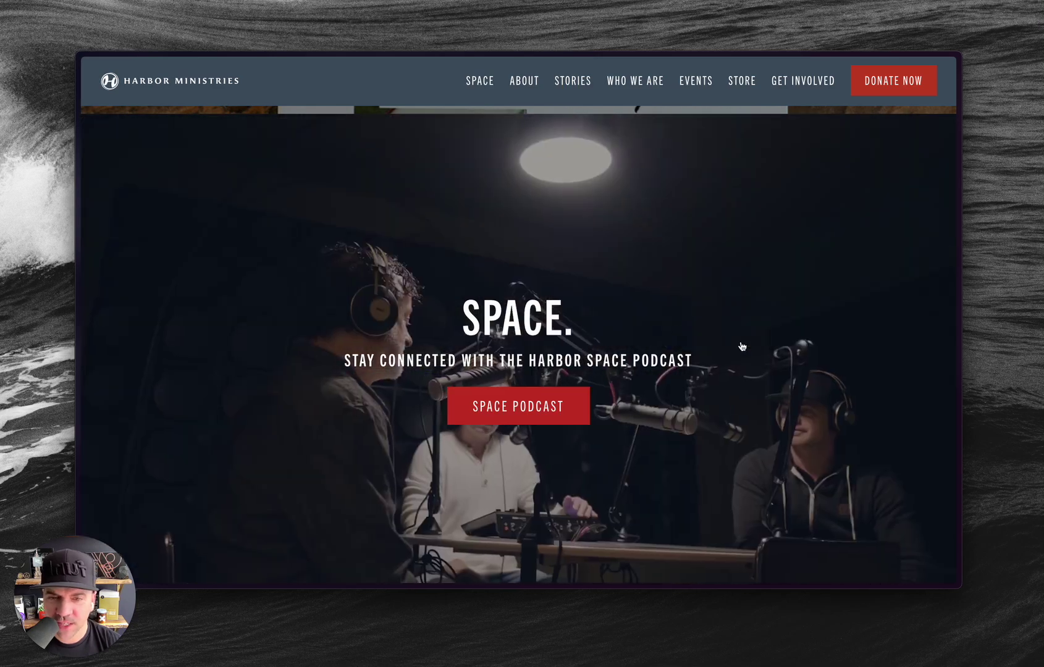
scroll(742, 346, "down", 1)
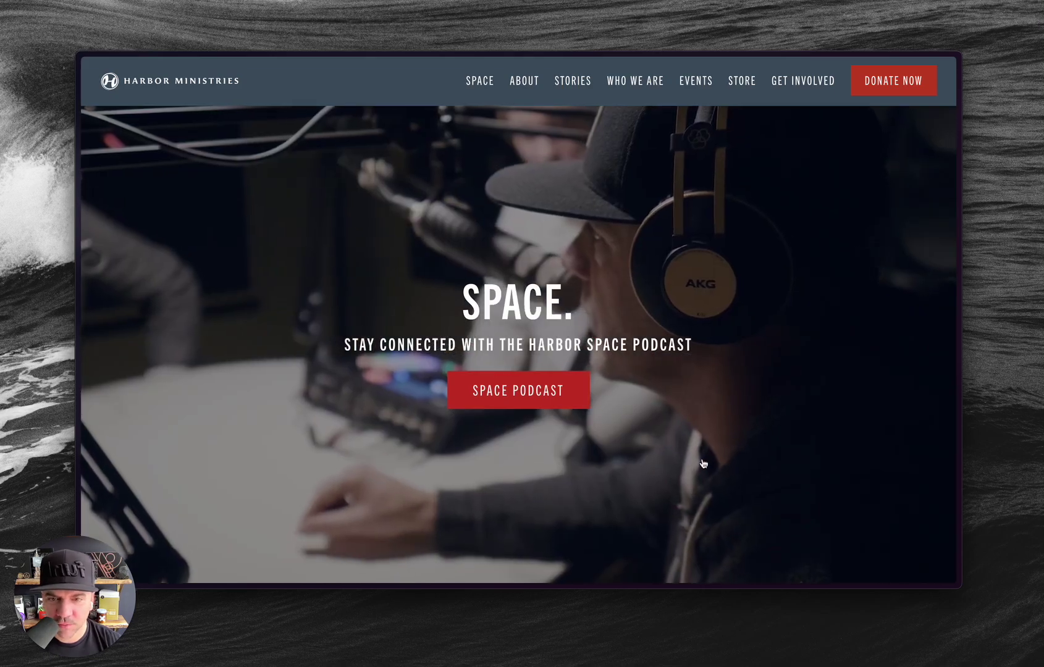
scroll(783, 276, "down", 3)
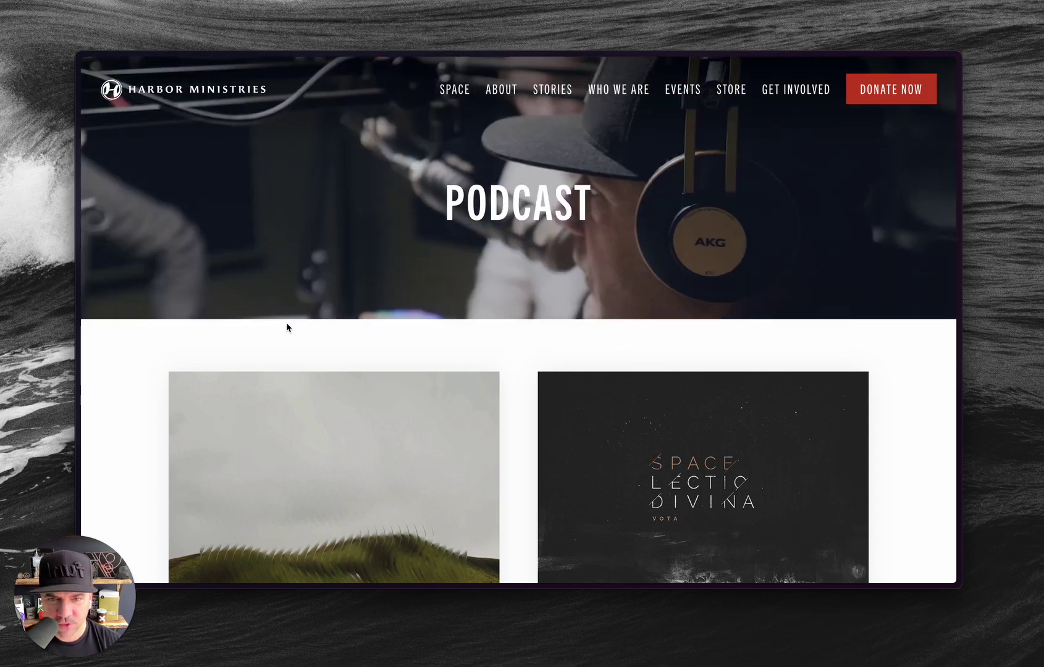
Play the podcast.mp4 clip in the Media Library, mute its sound, and replay it
key("ctrl+Tab")
key("ctrl+Tab")
key("ctrl+Tab")
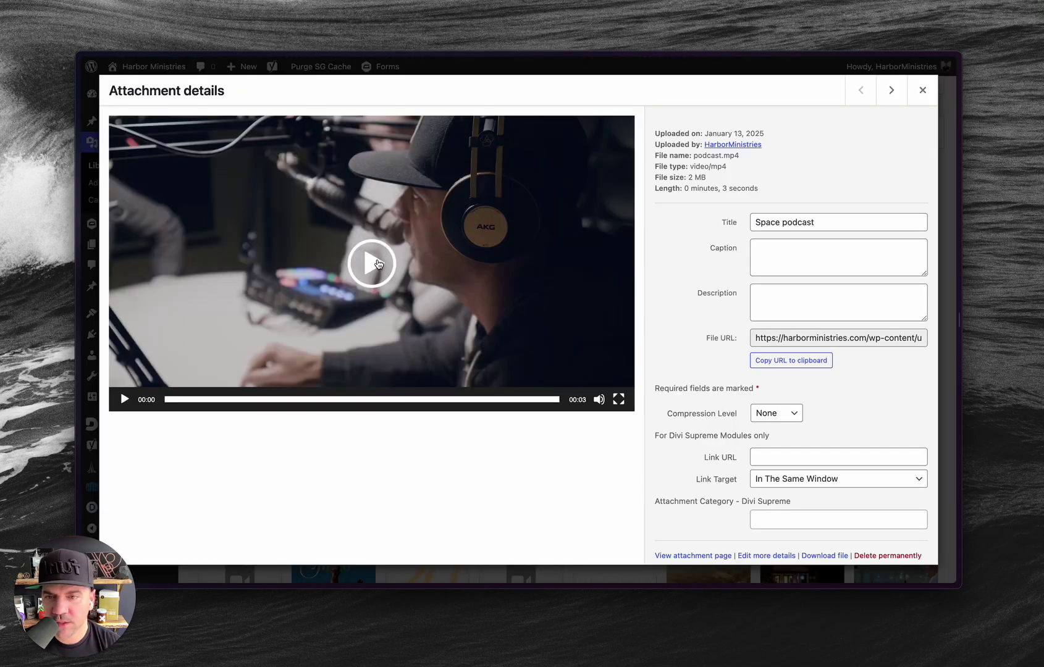
left_click(378, 264)
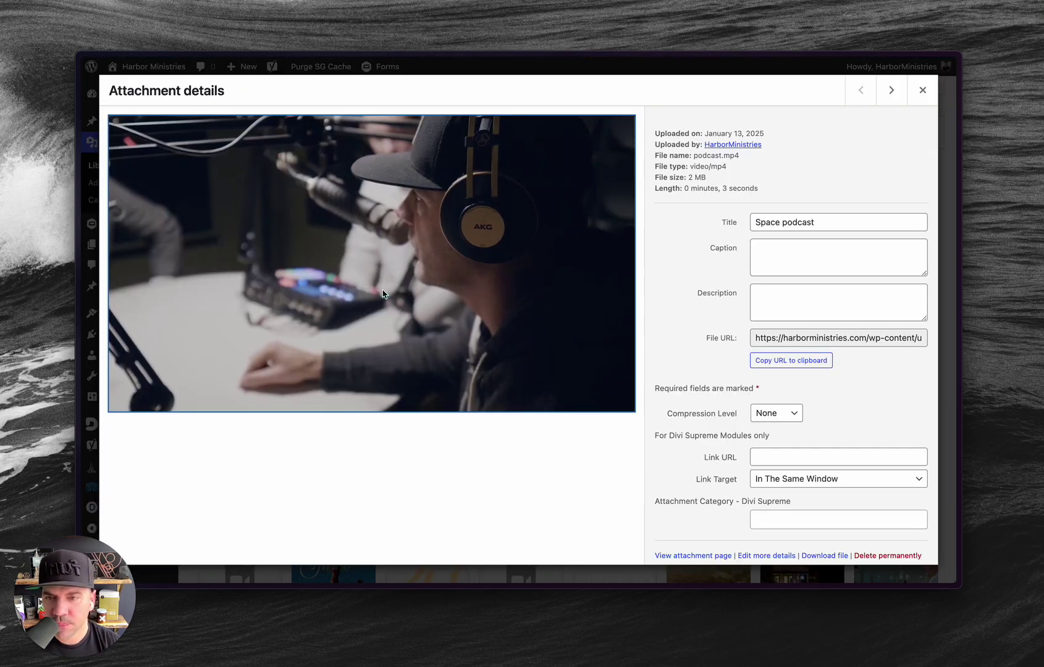
left_click(599, 400)
left_click(378, 282)
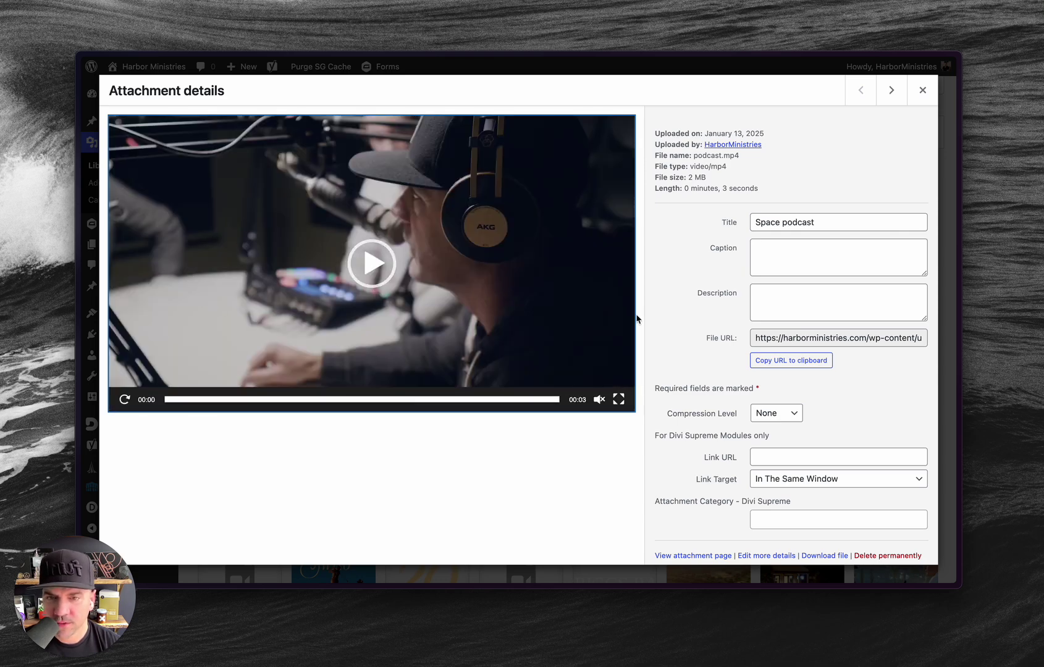
key("alt+Tab")
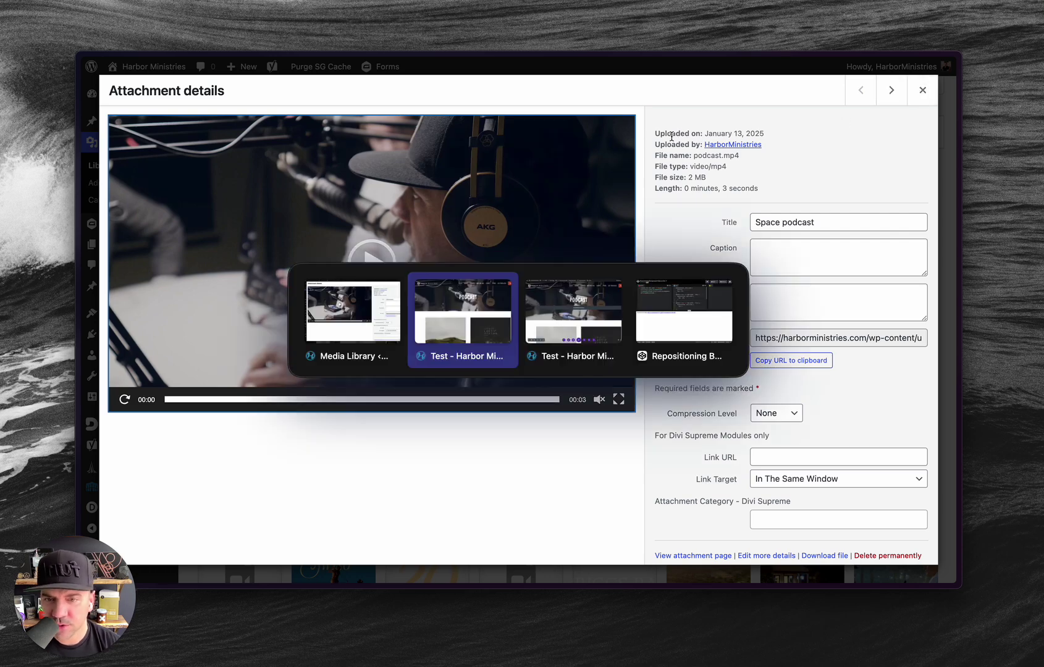
Check the hero section's Advanced CSS ID reads podcastVideo, leave it unchanged, and save the section
key("alt+Tab")
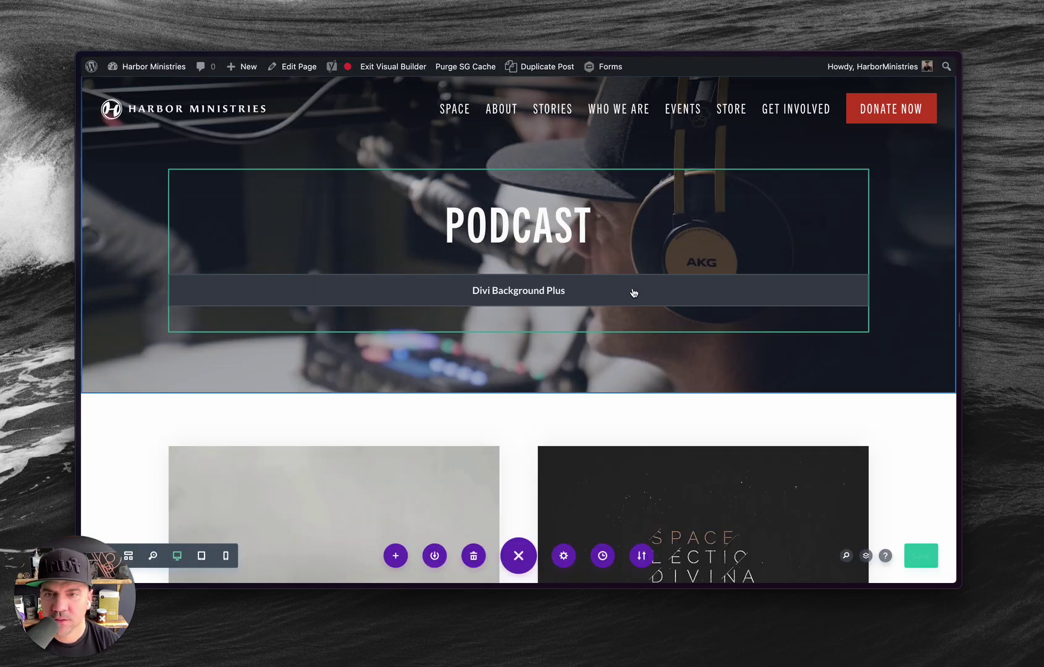
mouse_move(119, 203)
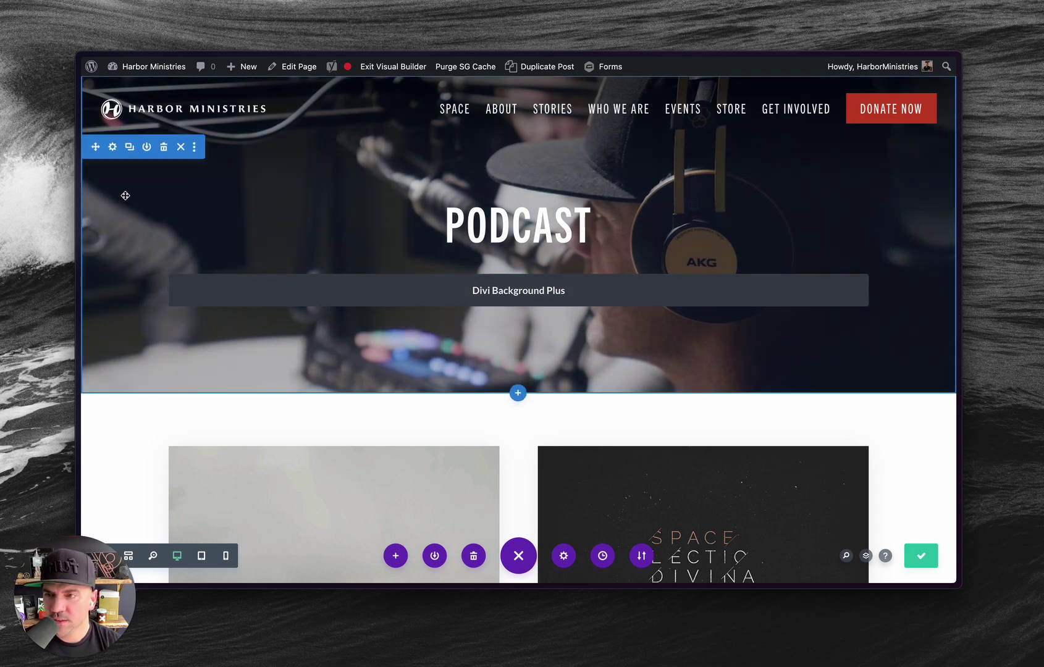
left_click(112, 147)
left_click(634, 267)
left_click(530, 322)
left_click_drag(592, 364, 460, 350)
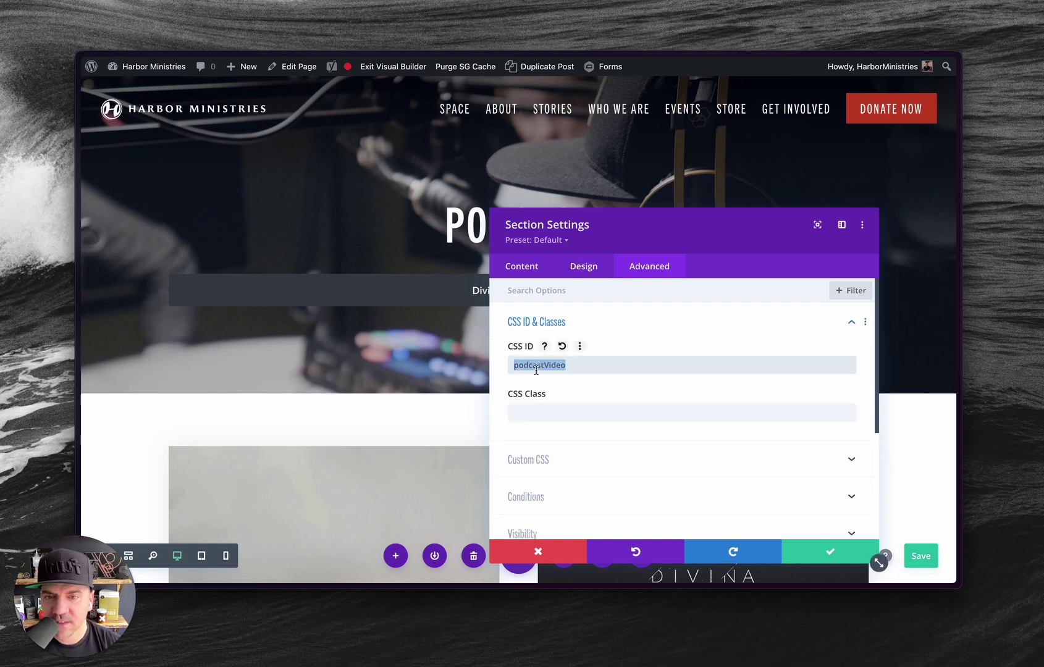
left_click(591, 371)
double_click(523, 368)
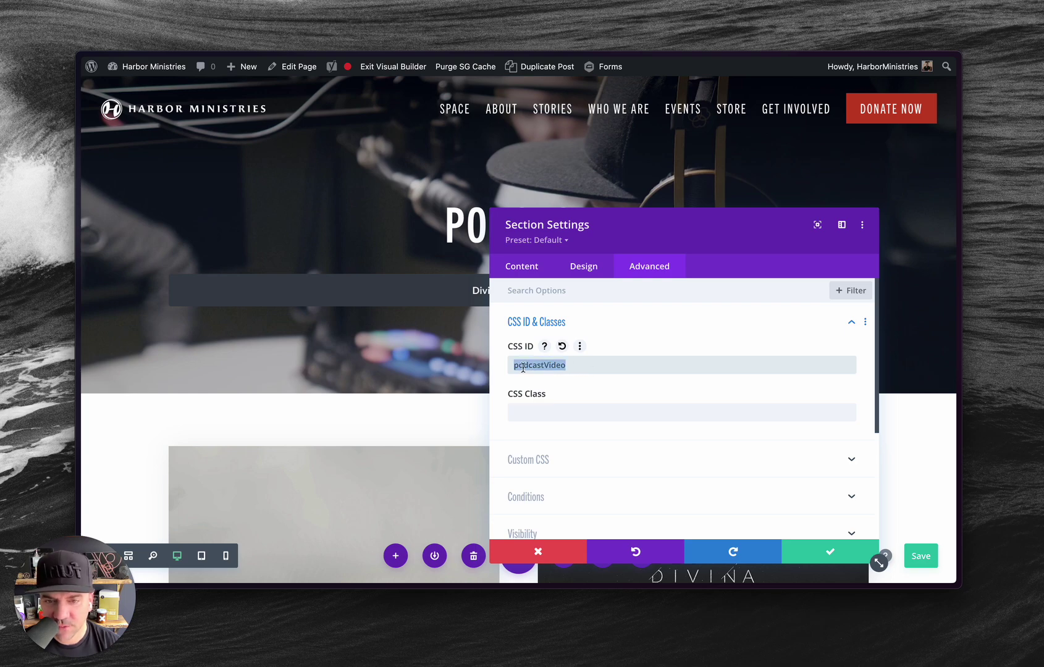
left_click(531, 414)
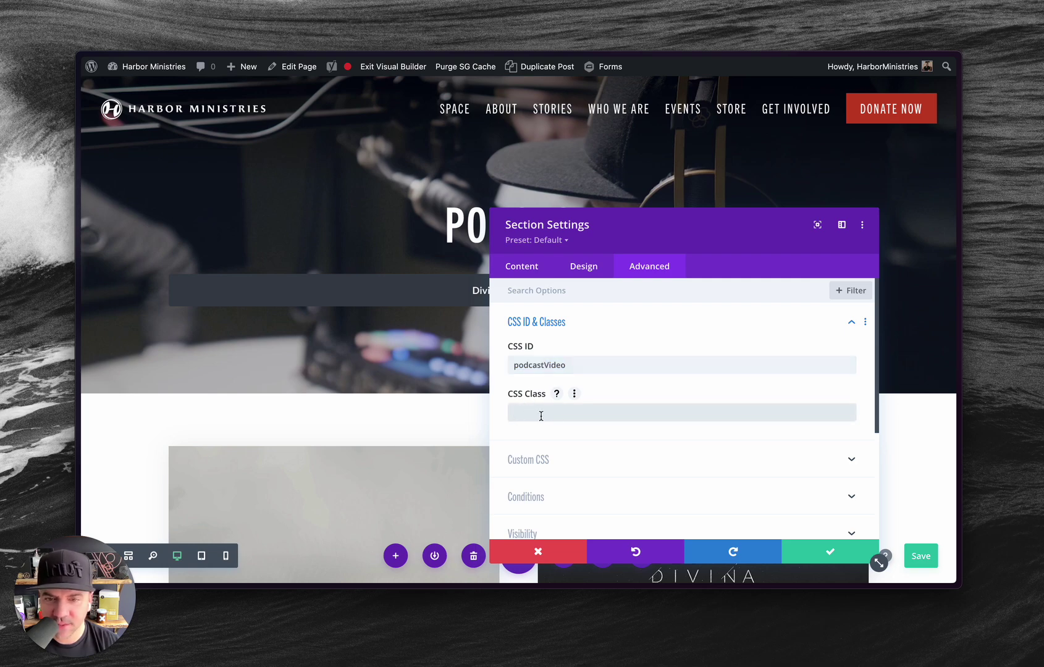
left_click(579, 368)
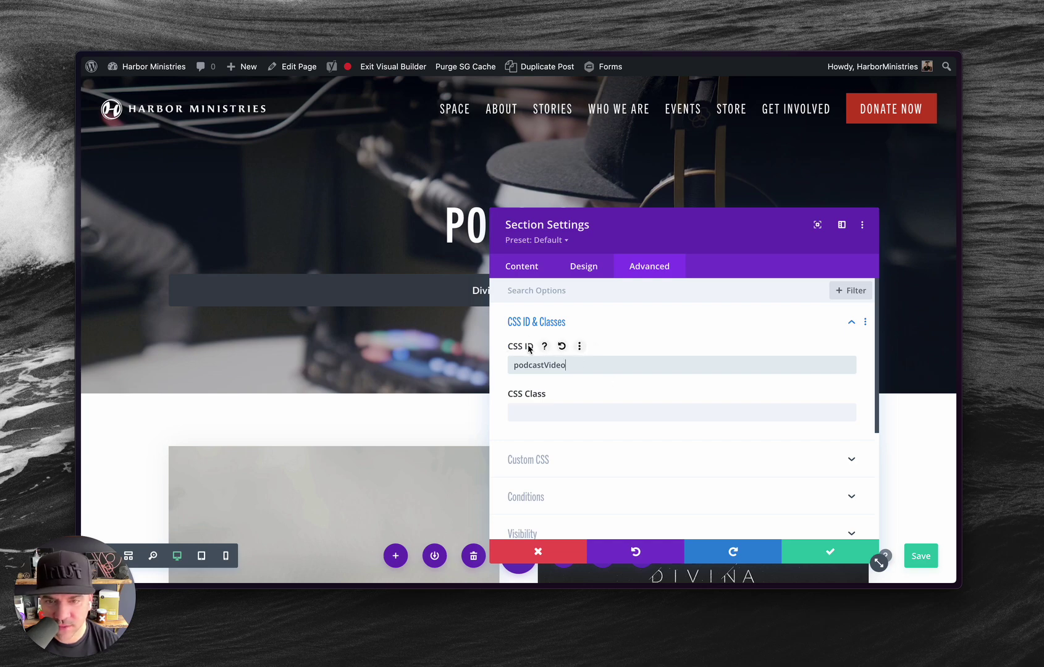
left_click(827, 554)
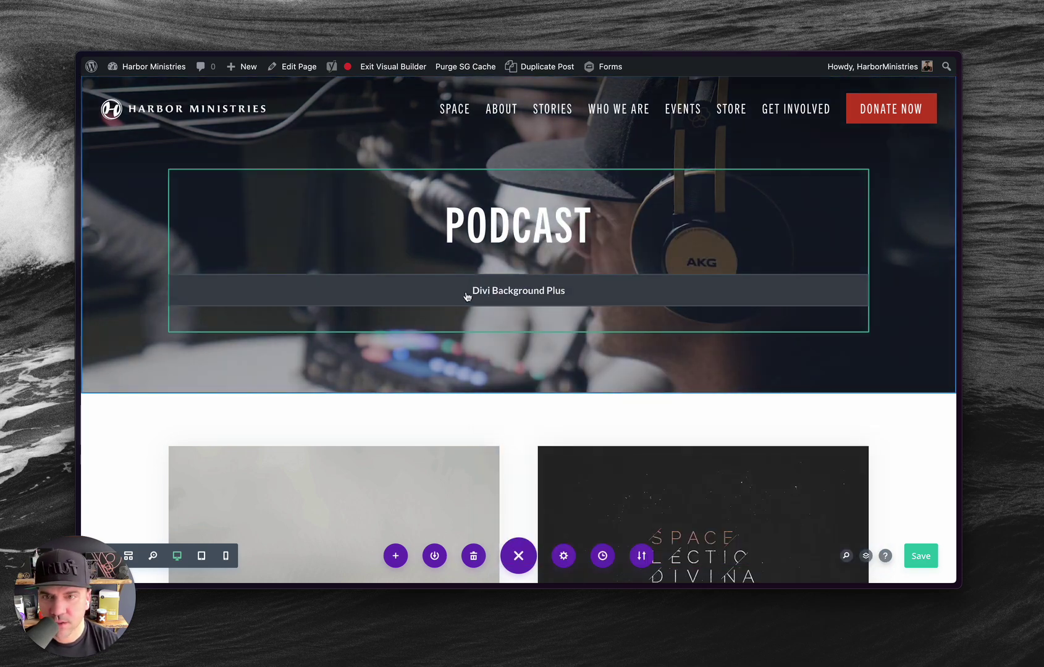
Open the Divi Background Plus module settings and move the panel off the page header
mouse_move(480, 295)
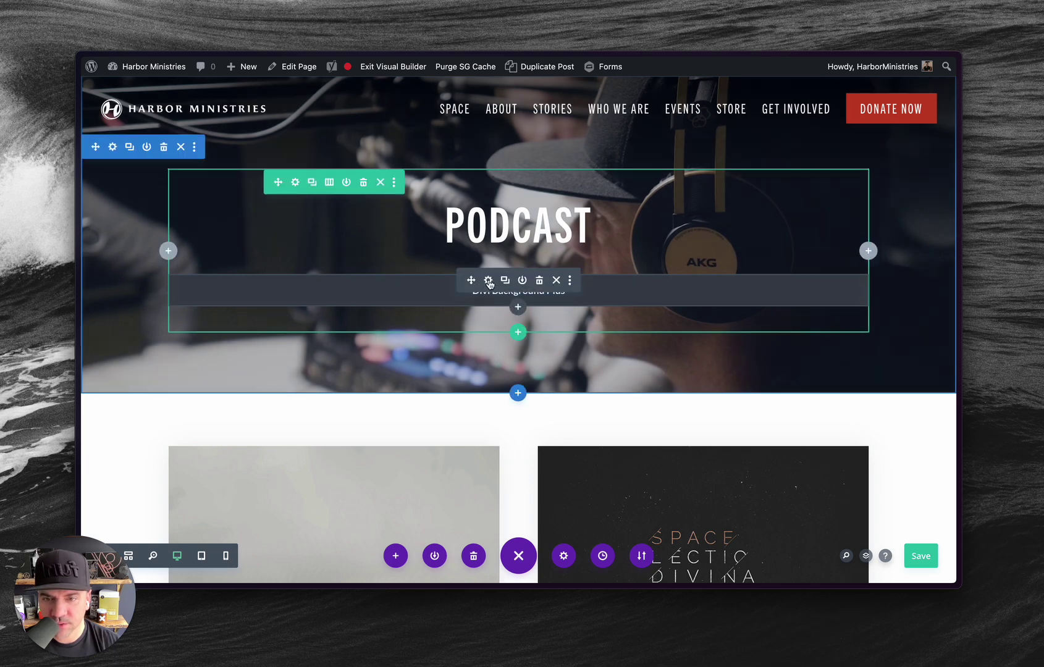
left_click(489, 281)
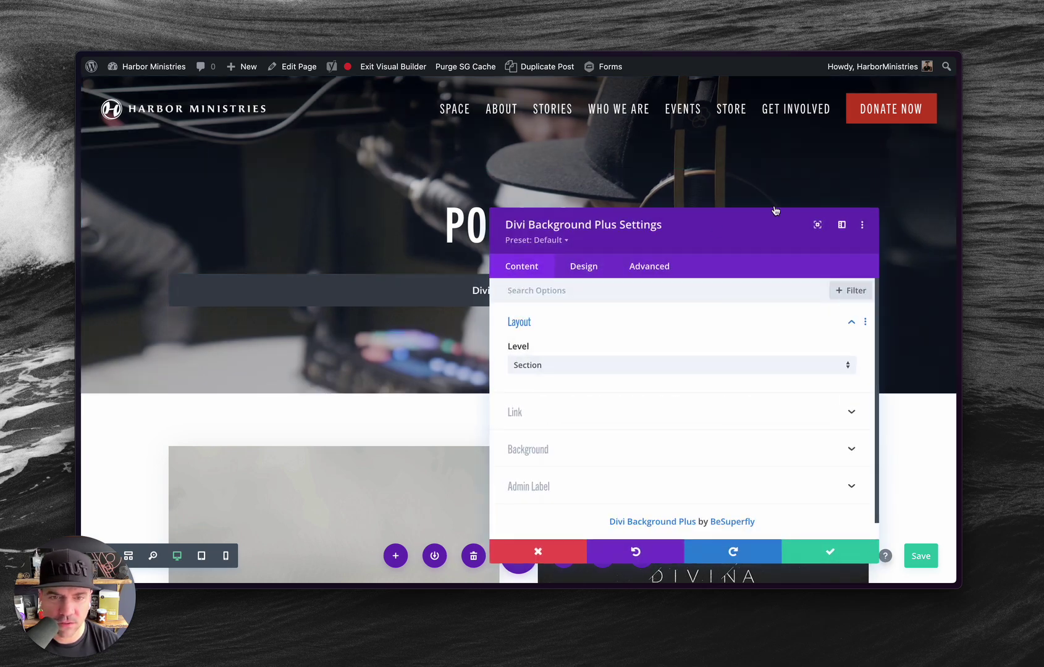
left_click_drag(755, 226, 804, 181)
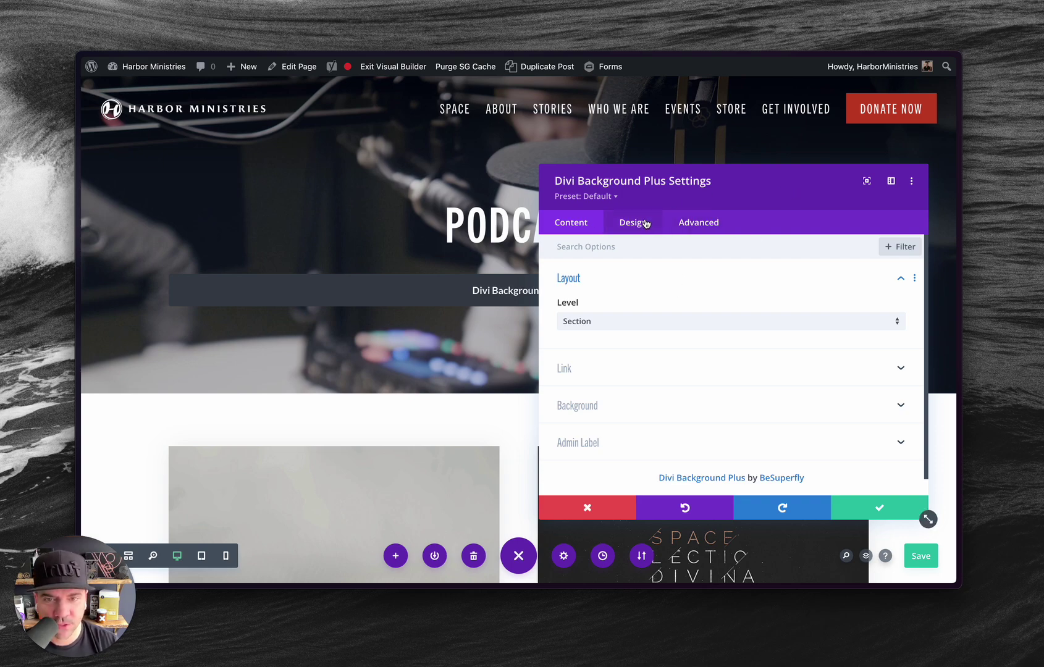
Copy the module's background gradient colours, then delete that gradient
left_click(644, 409)
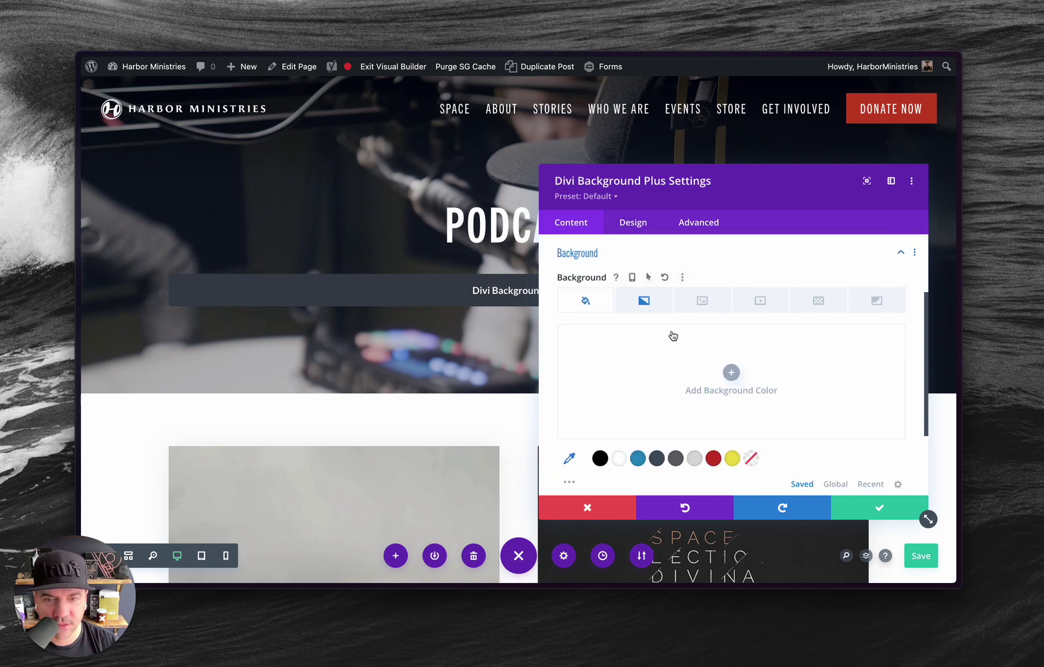
left_click(645, 303)
scroll(659, 407, "down", 10)
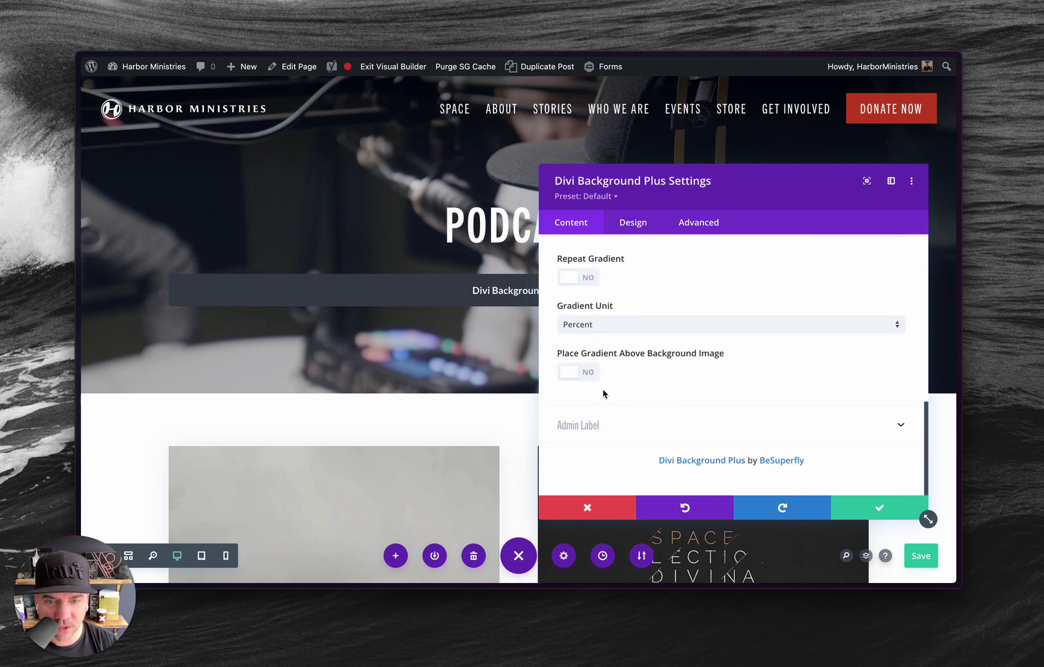
scroll(664, 345, "up", 10)
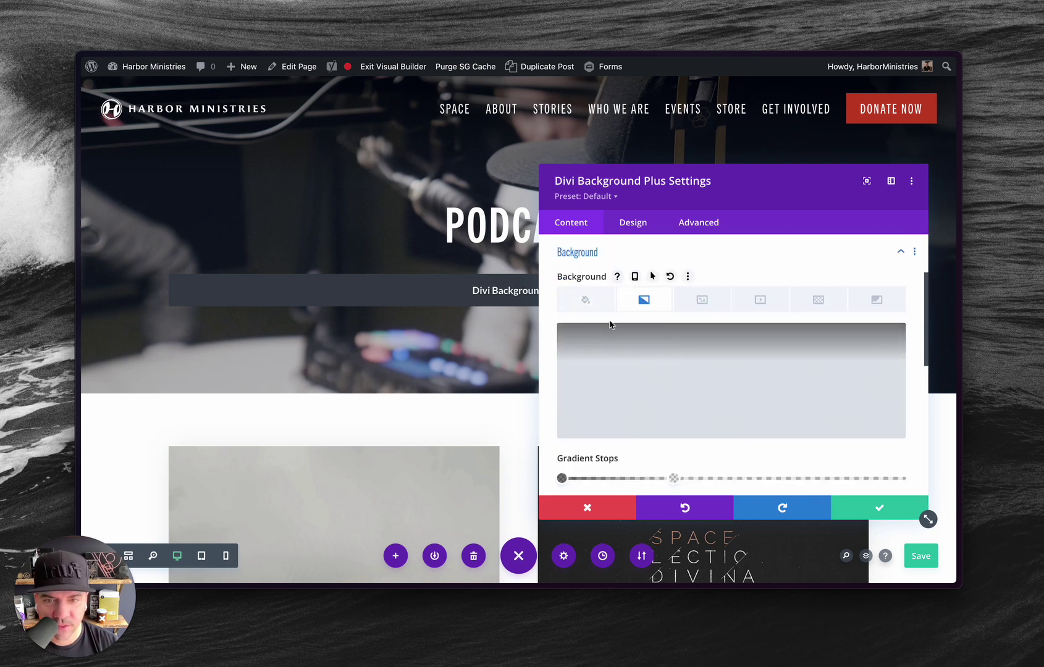
right_click(698, 368)
left_click(630, 242)
left_click(887, 342)
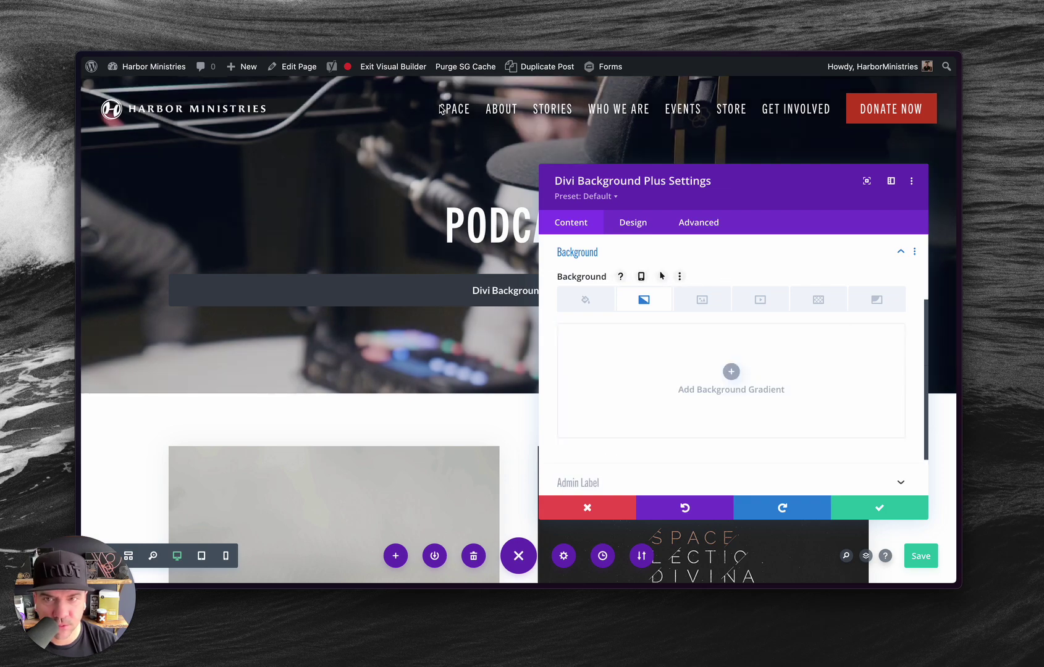
Add a new default background gradient and make both its stops black
left_click(590, 301)
left_click(640, 302)
left_click(650, 360)
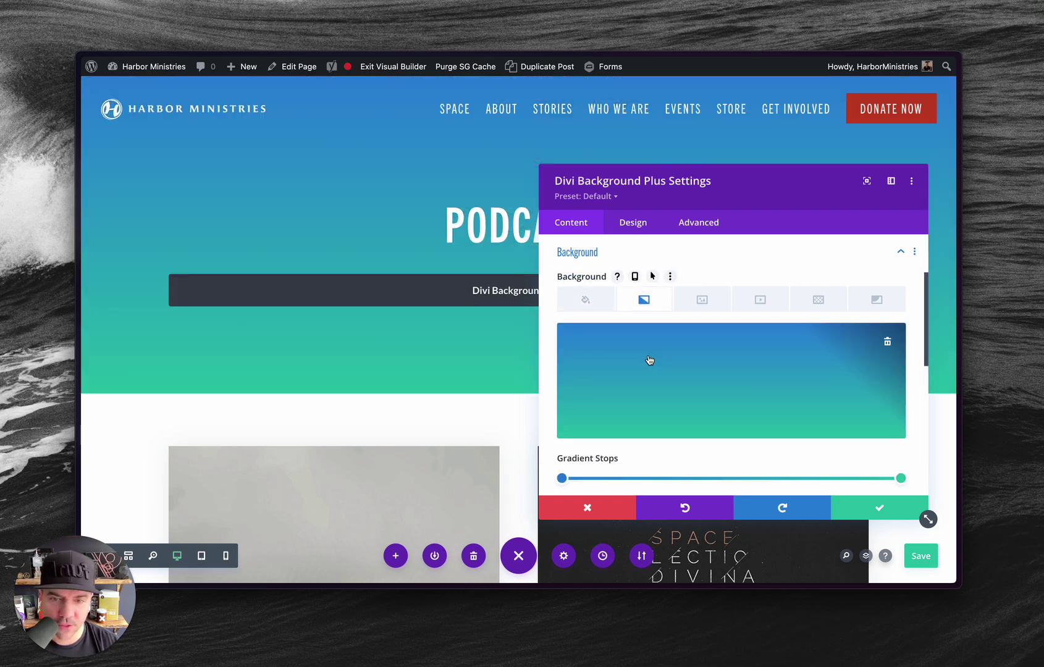
scroll(650, 360, "down", 10)
scroll(639, 350, "up", 8)
left_click(563, 407)
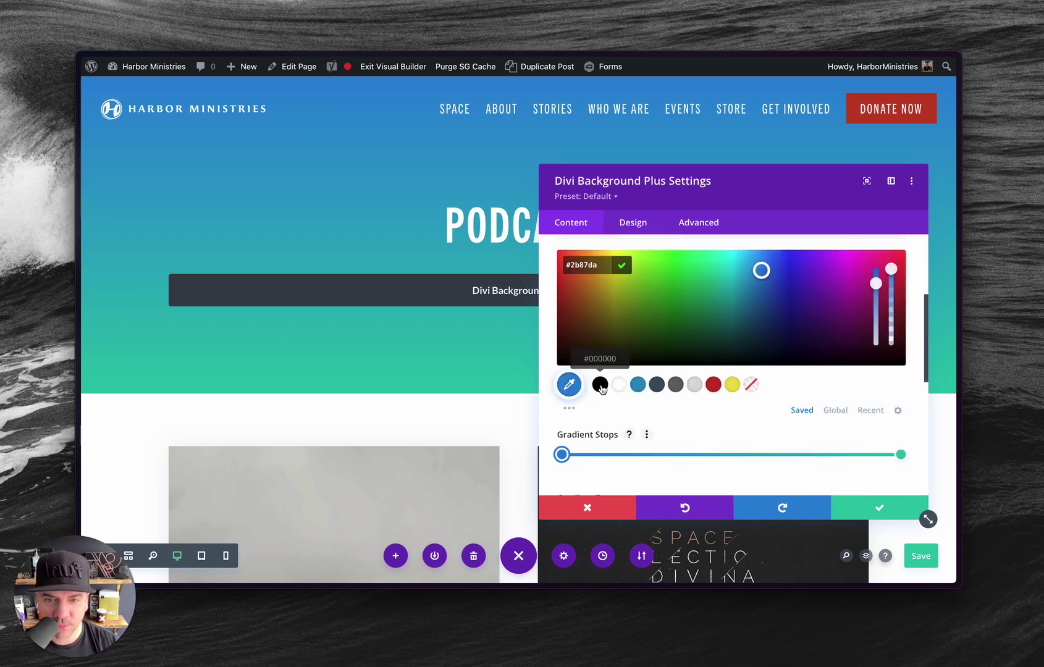
left_click(600, 384)
left_click(900, 455)
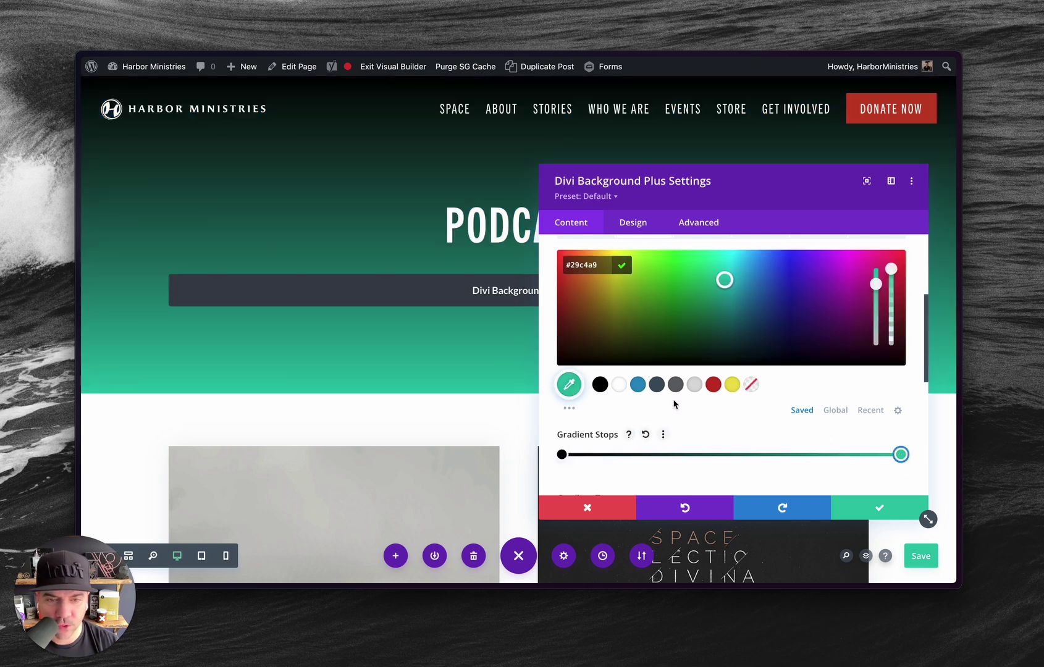
left_click(600, 384)
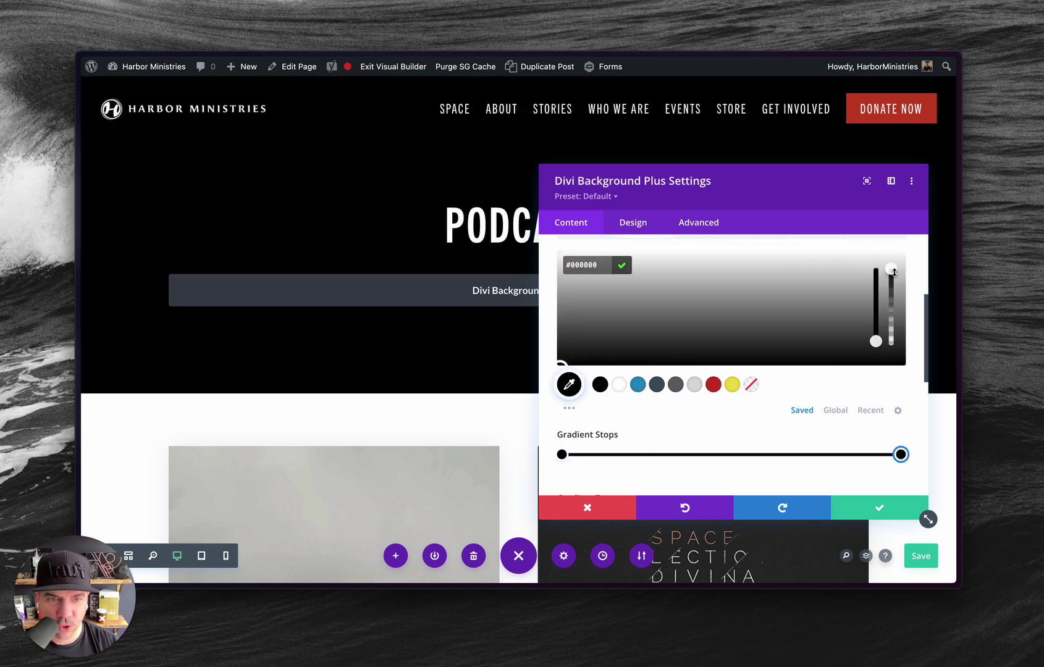
Lower both black gradient stops to about 0.5 opacity and confirm
left_click_drag(894, 272, 891, 303)
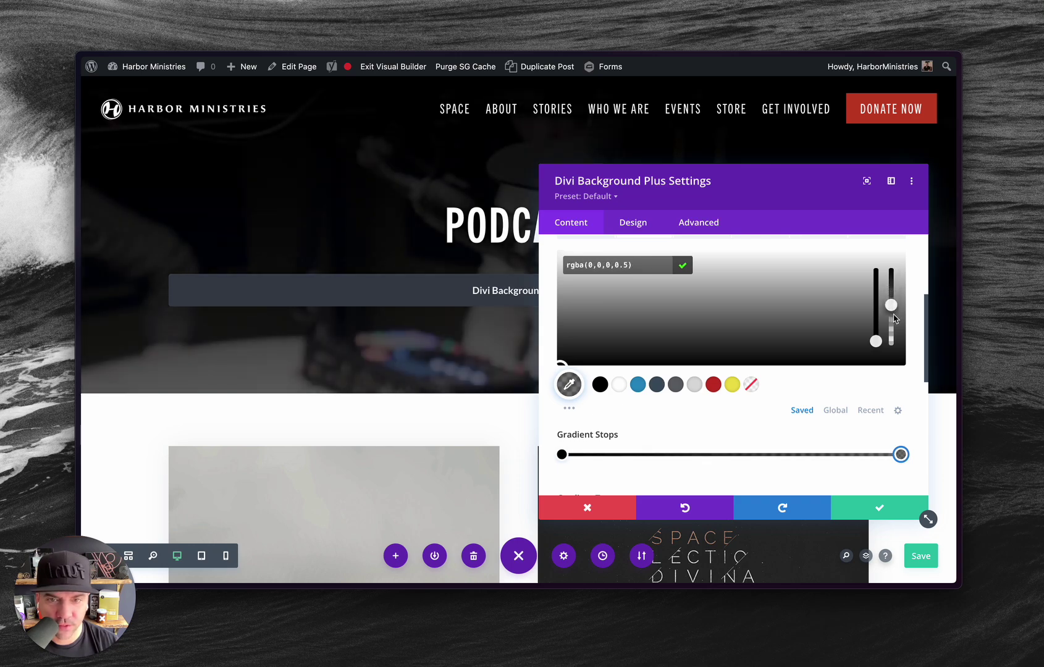
left_click(561, 455)
left_click_drag(892, 283, 896, 315)
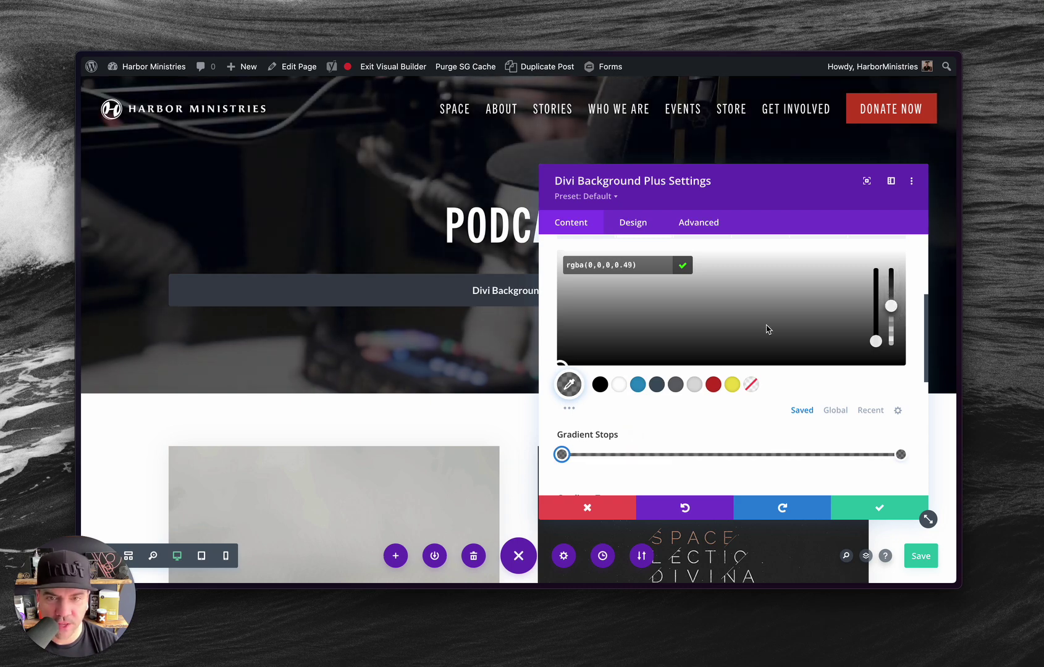
left_click(684, 267)
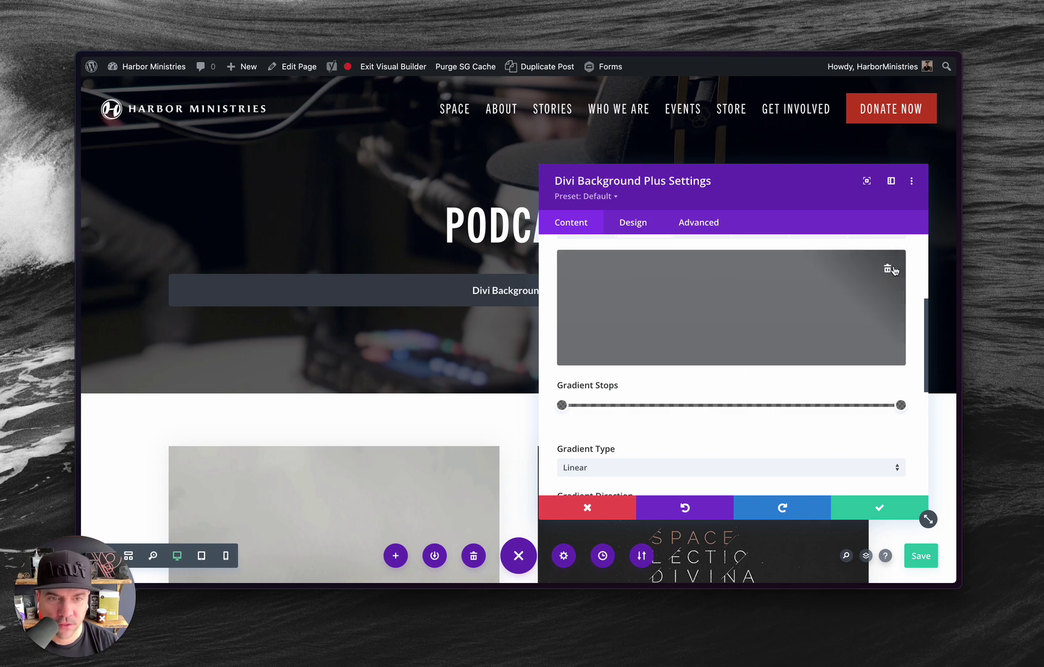
Remove the gradient, try semi-transparent black and then red at 0.7 opacity as background colours, and clear them
left_click(888, 270)
scroll(605, 272, "up", 2)
left_click(586, 301)
left_click(600, 459)
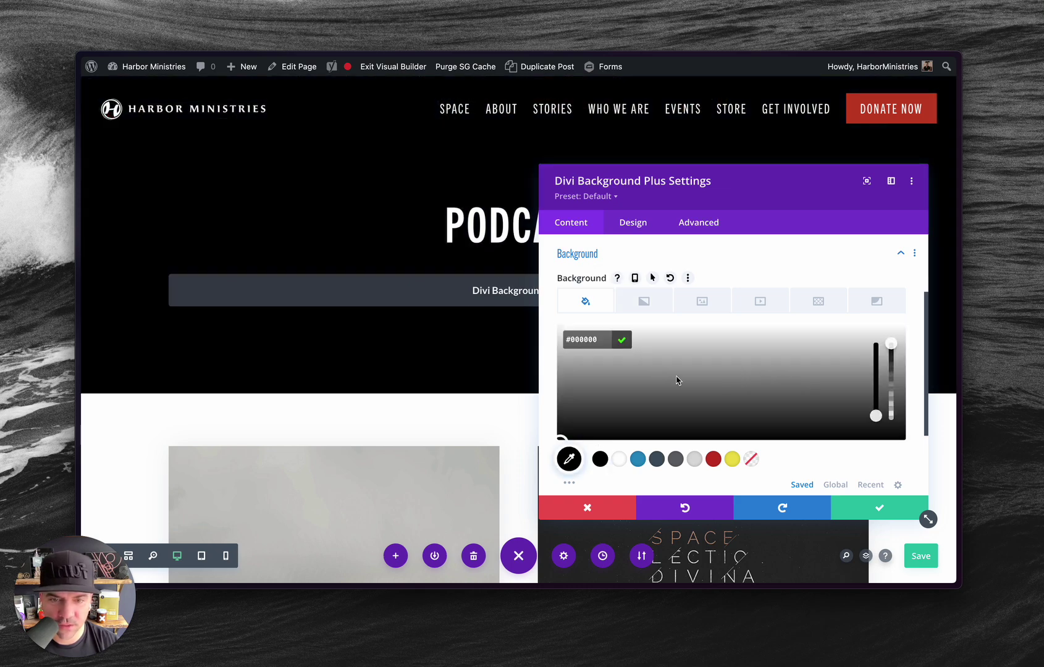
left_click_drag(891, 345, 898, 411)
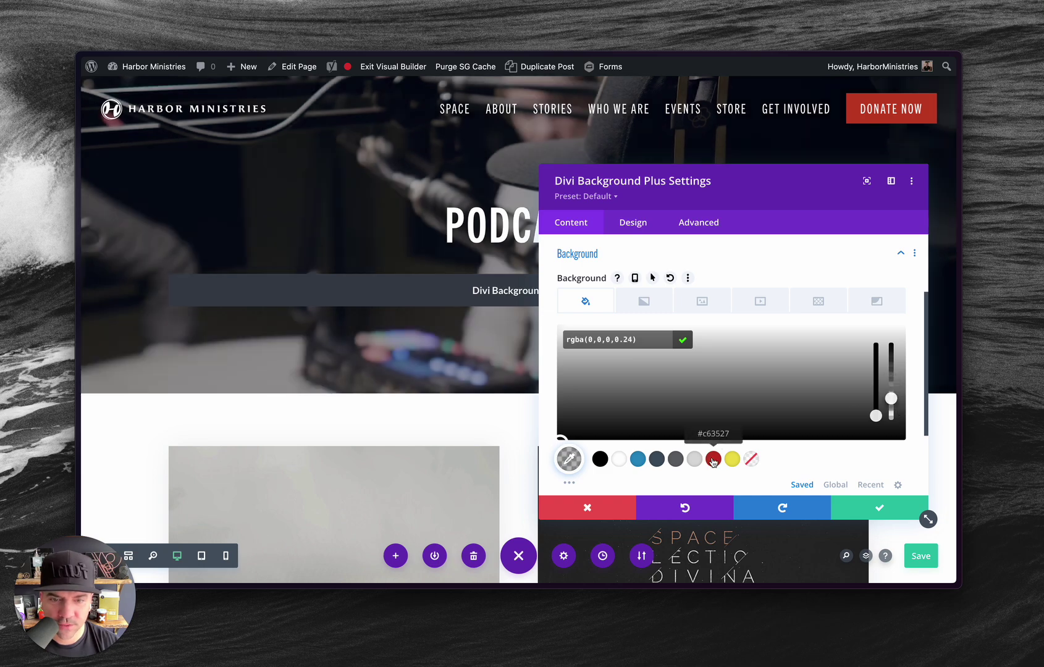
left_click(714, 458)
left_click_drag(891, 348, 890, 366)
left_click(683, 340)
left_click(868, 344)
Paste the saved gray gradient colours into the background and close the module settings
left_click(644, 301)
right_click(676, 375)
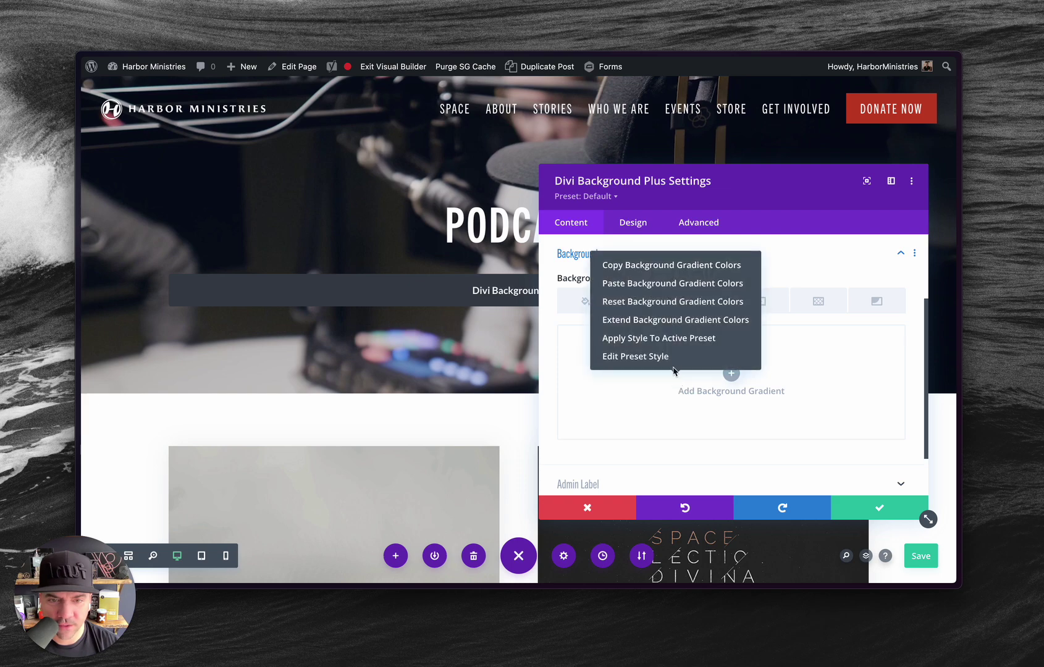
left_click(659, 284)
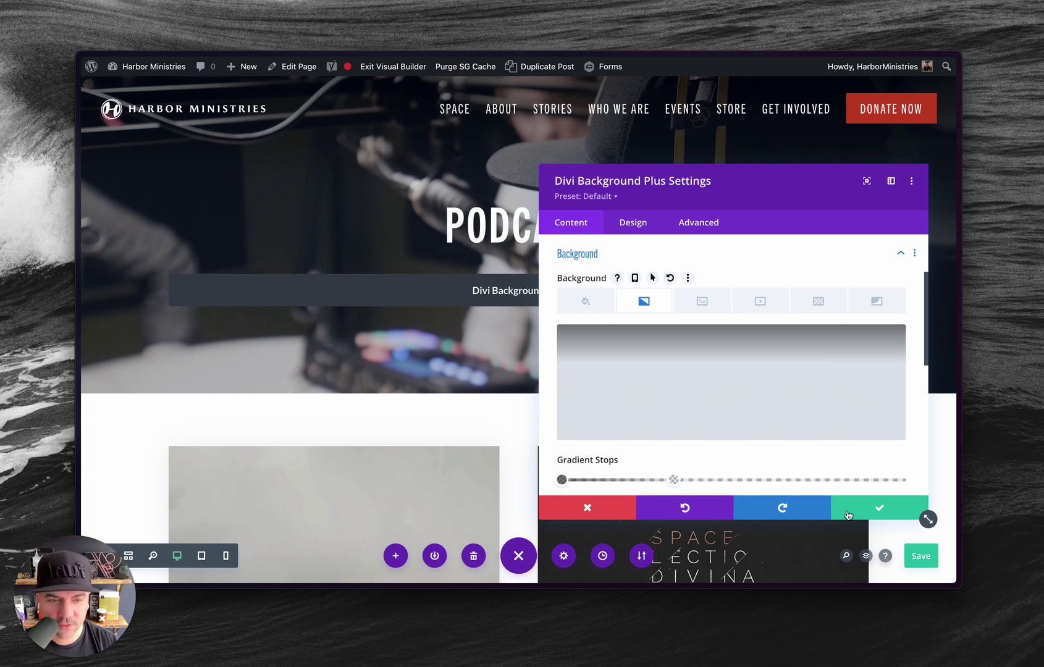
left_click(880, 508)
Toggle the module's Disable on desktop option off and back on, leaving the module enabled
right_click(502, 292)
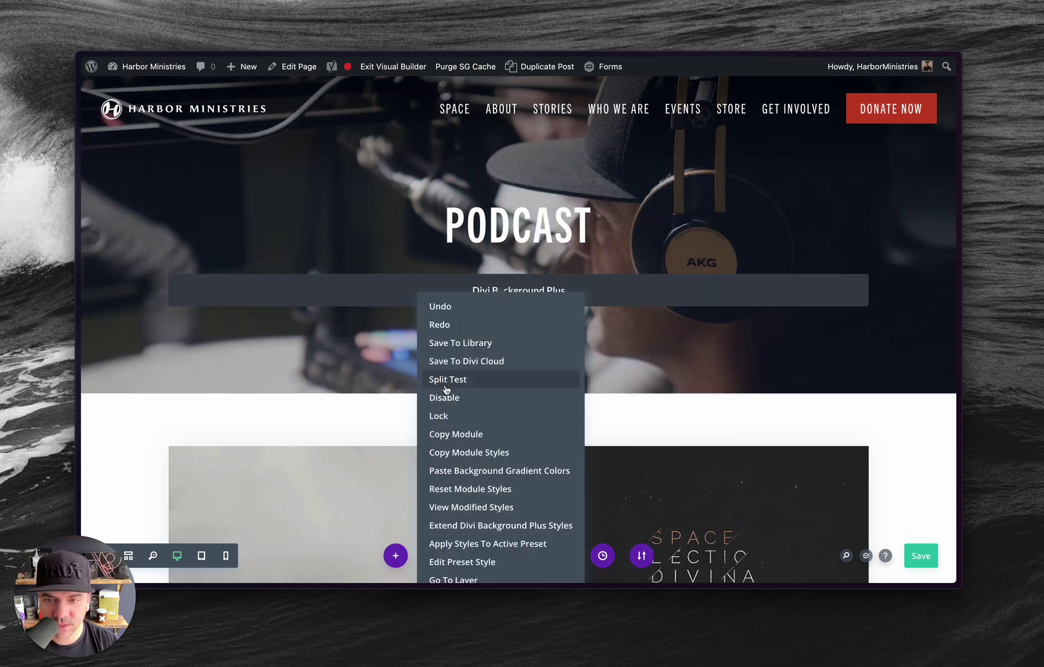
mouse_move(449, 396)
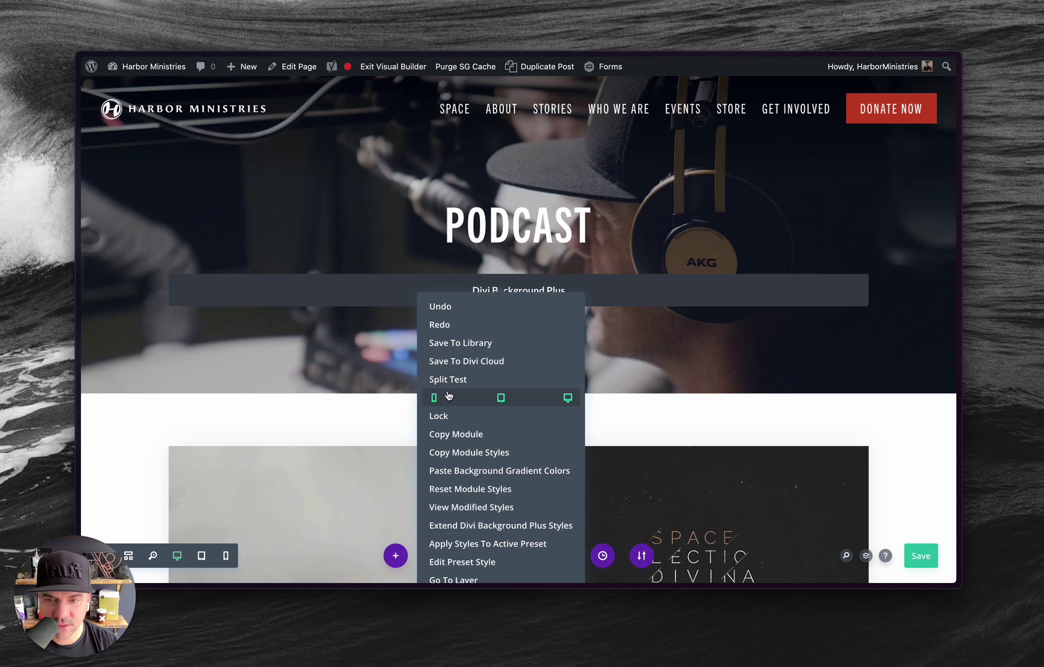
left_click(567, 399)
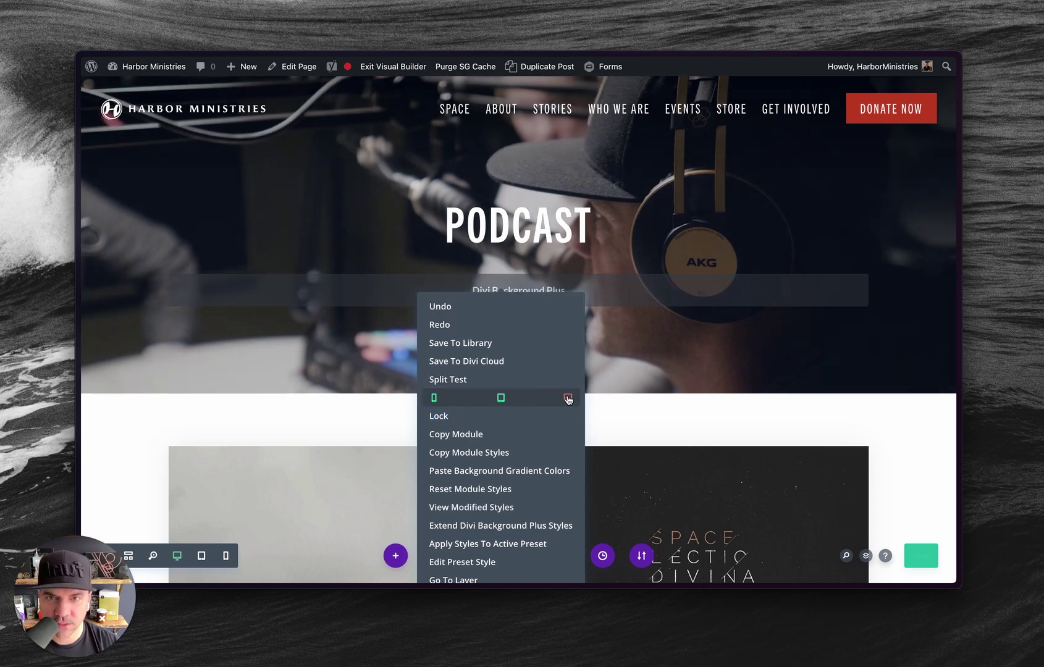
left_click(568, 399)
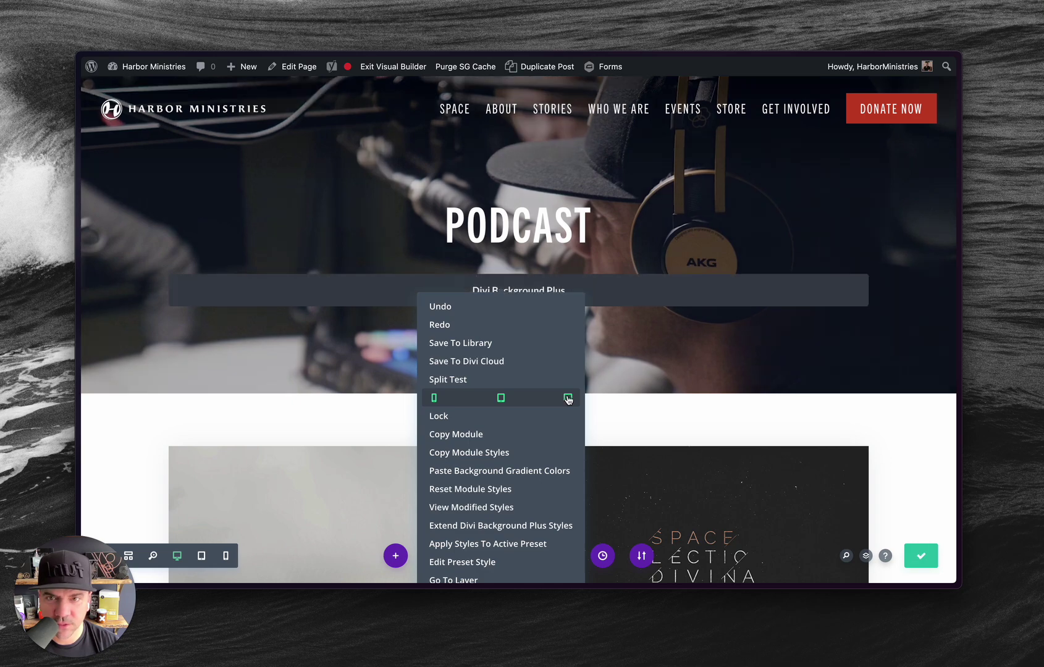
left_click(624, 362)
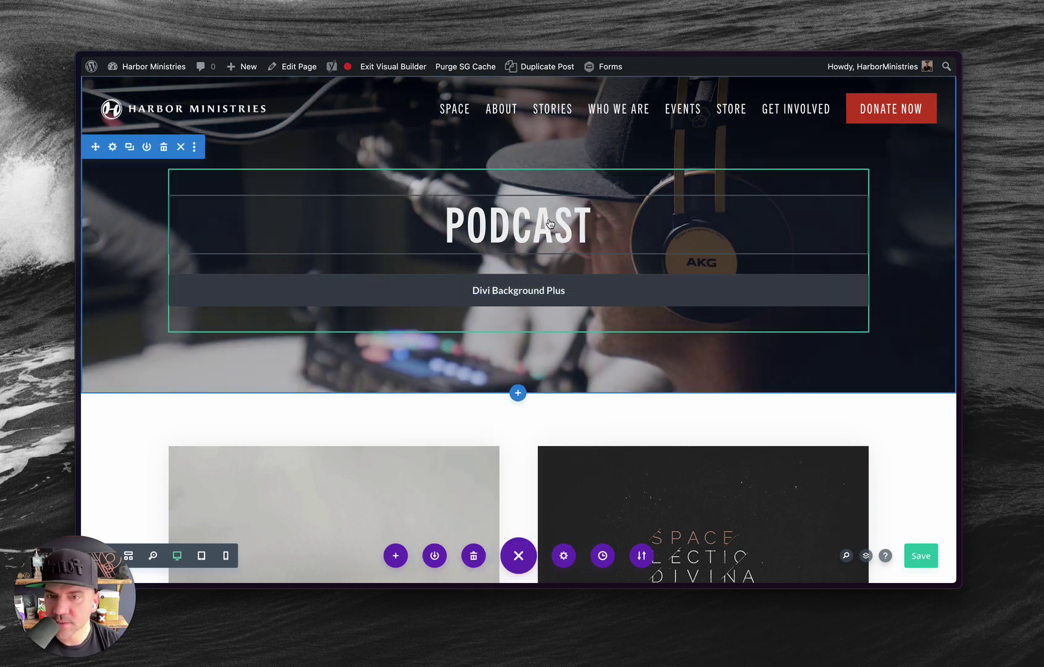
key("alt+Tab")
key("alt+Tab")
Inspect the live hero and select div#mep_0 inside the podcastVideo section's span.et_pb_section_video_bg
mouse_move(529, 118)
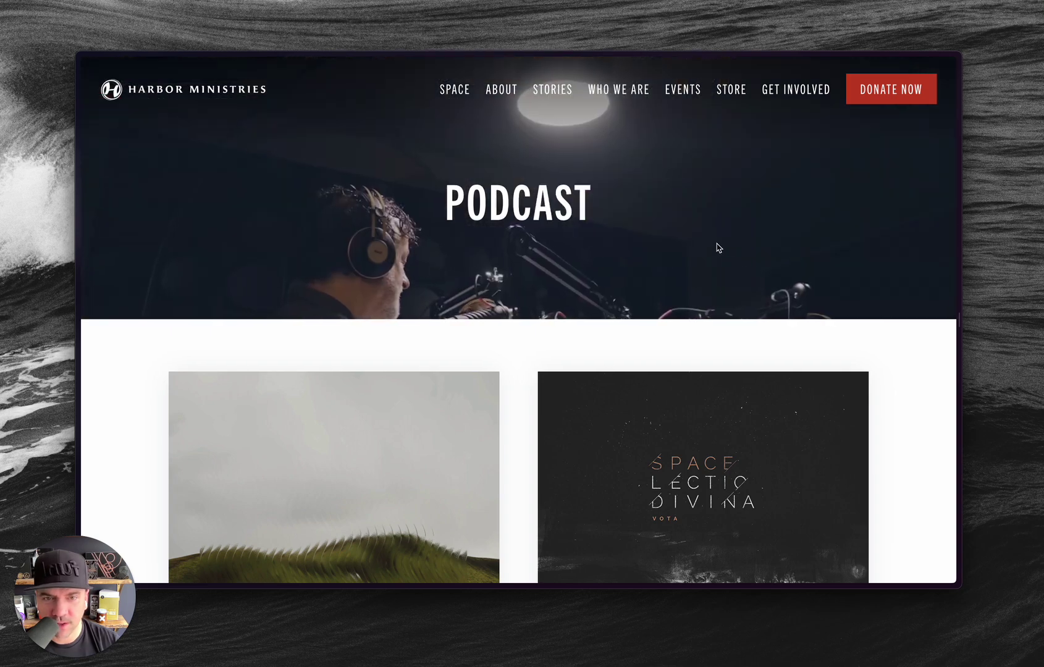
right_click(718, 248)
left_click(752, 432)
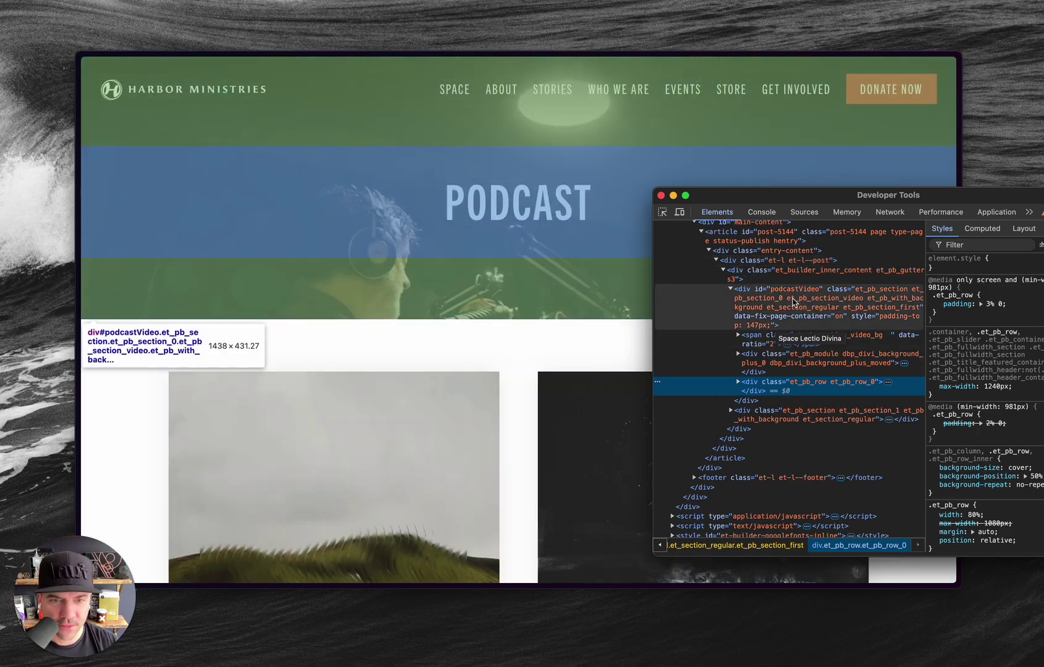
left_click(779, 288)
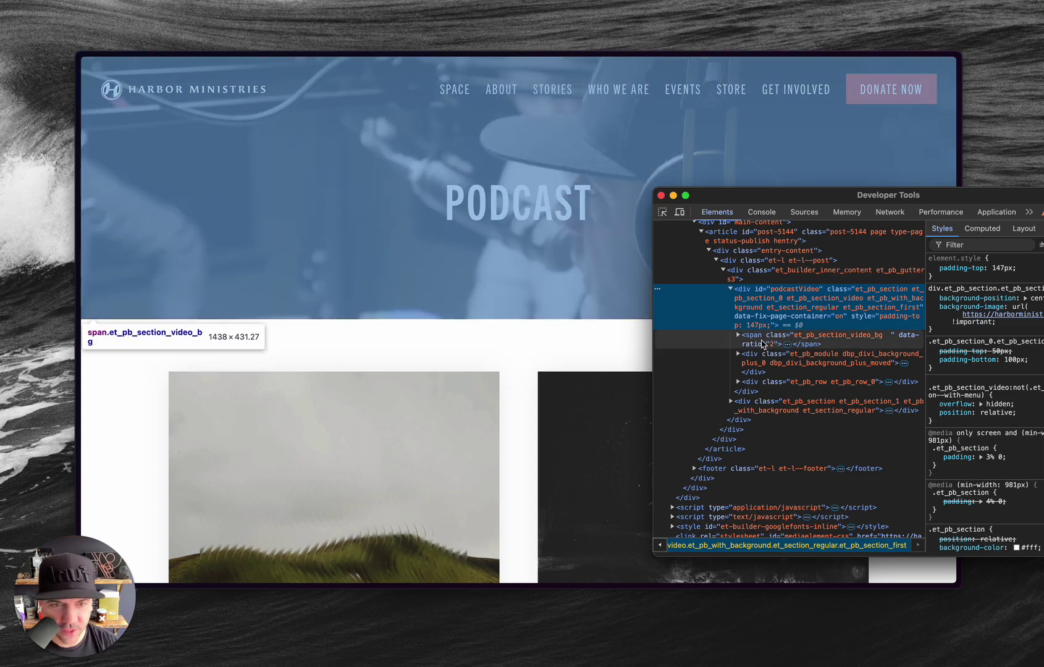
left_click(751, 340)
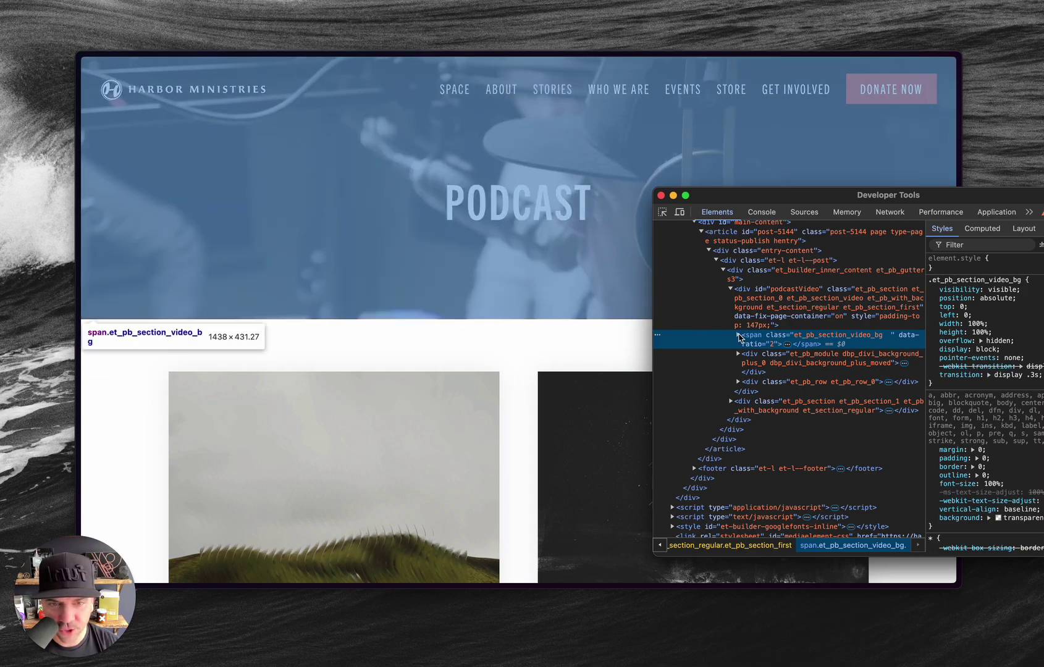
left_click(738, 335)
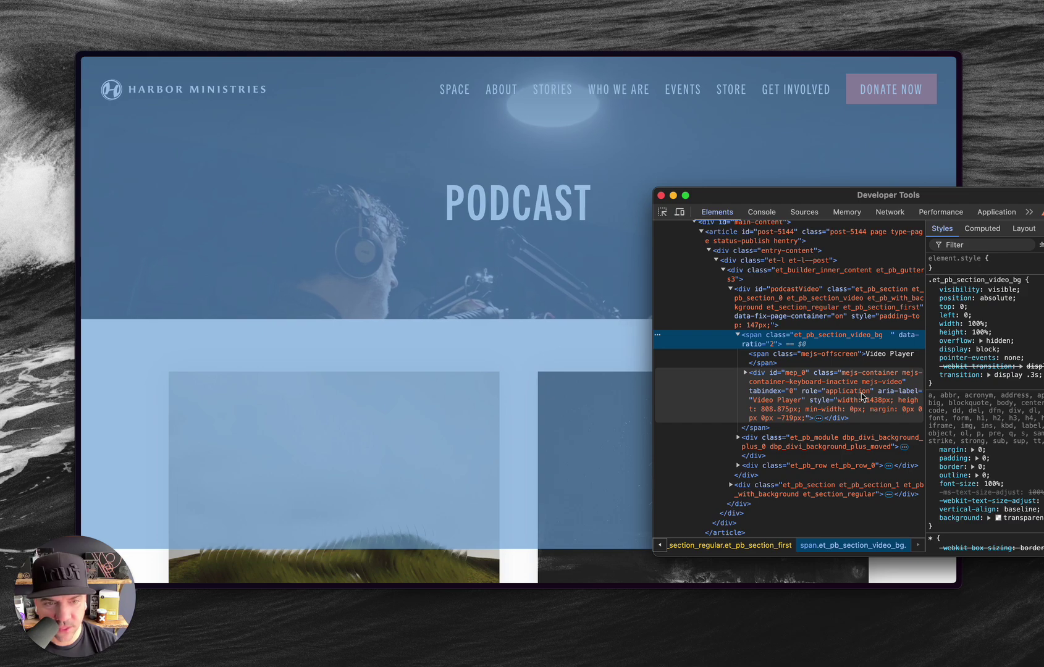
left_click(797, 378)
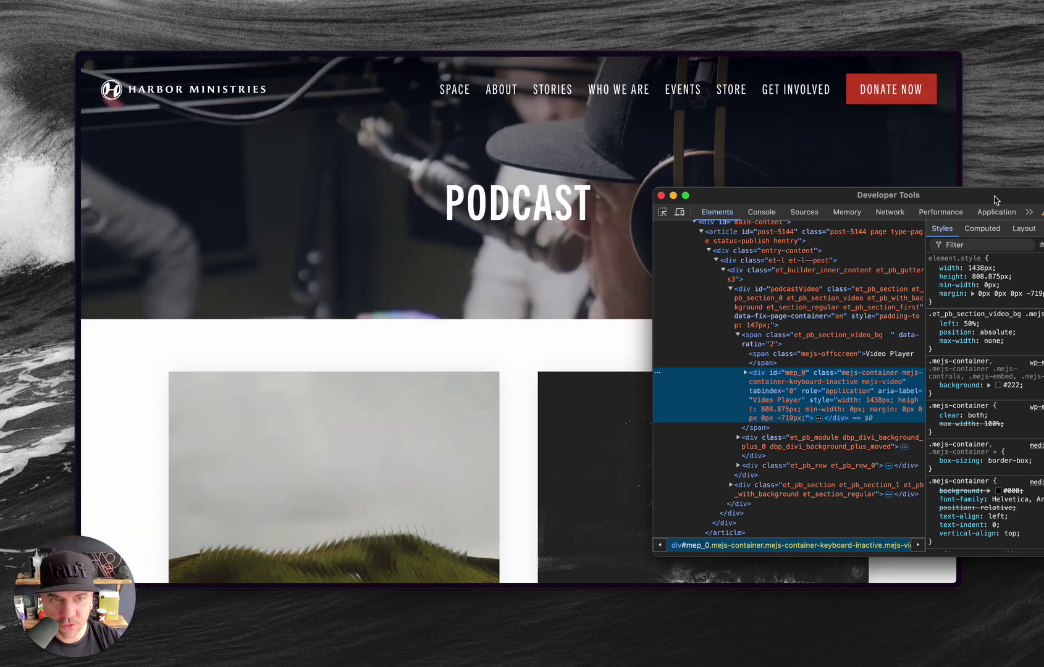
Add top: -25% to the .mejs-video style rule, then change it to -33%
left_click_drag(803, 195, 701, 182)
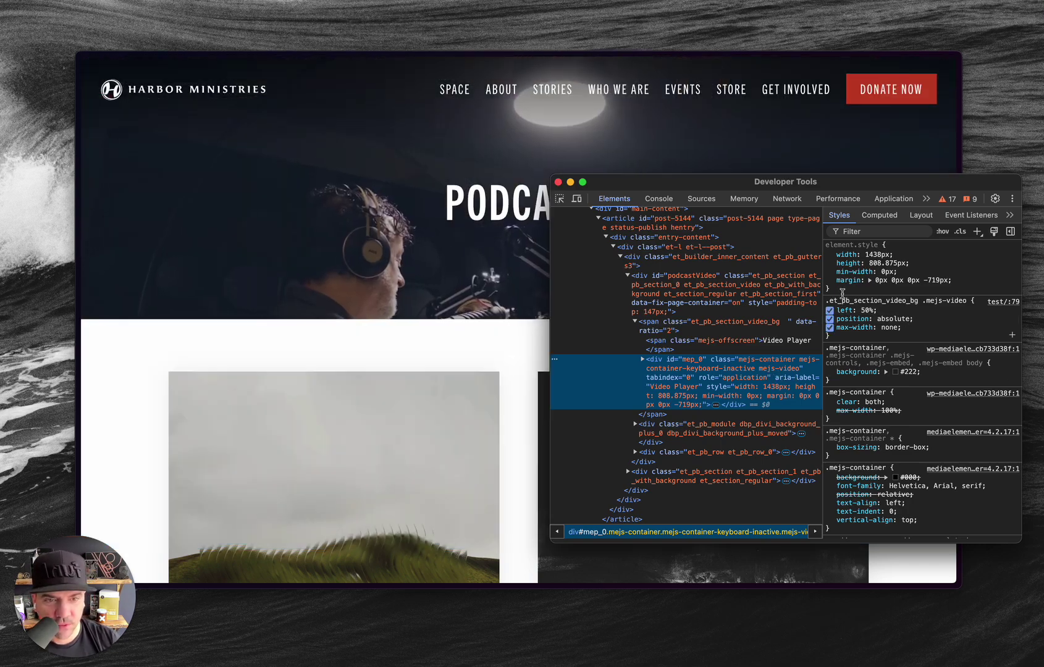
left_click(890, 327)
key("Return")
type("top: -25%;")
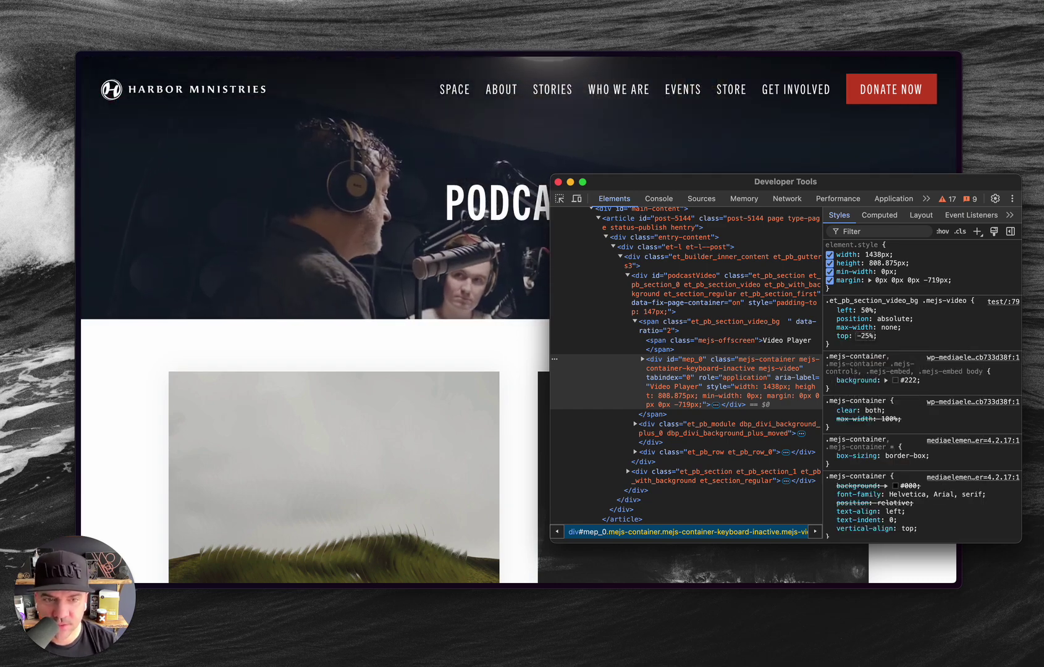
key("BackSpace")
key("BackSpace")
key("BackSpace")
type("33%")
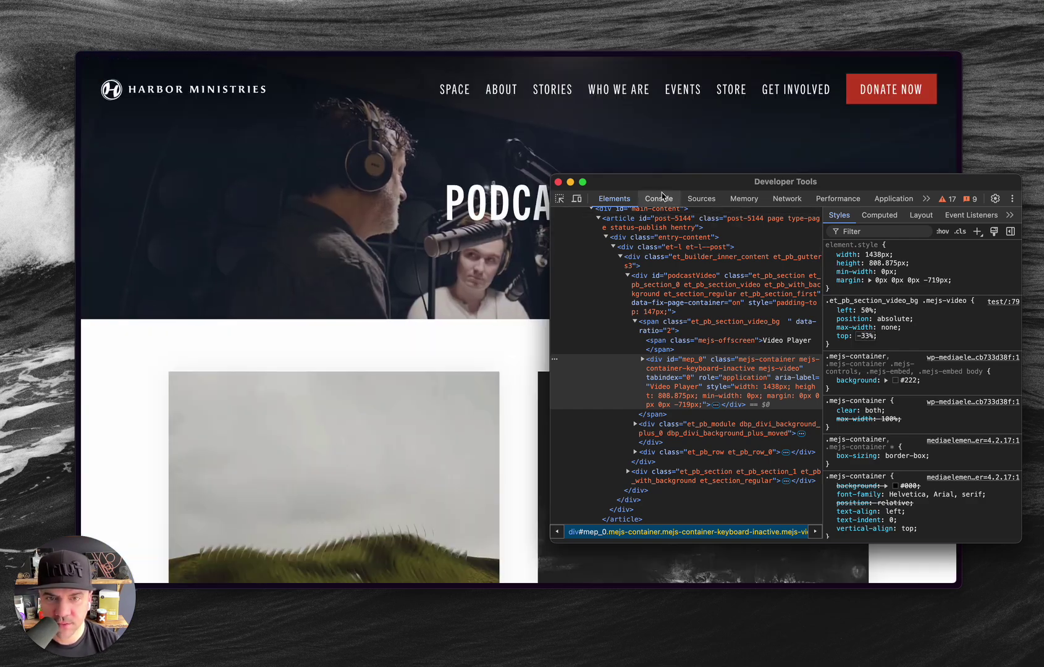
left_click_drag(661, 183, 822, 180)
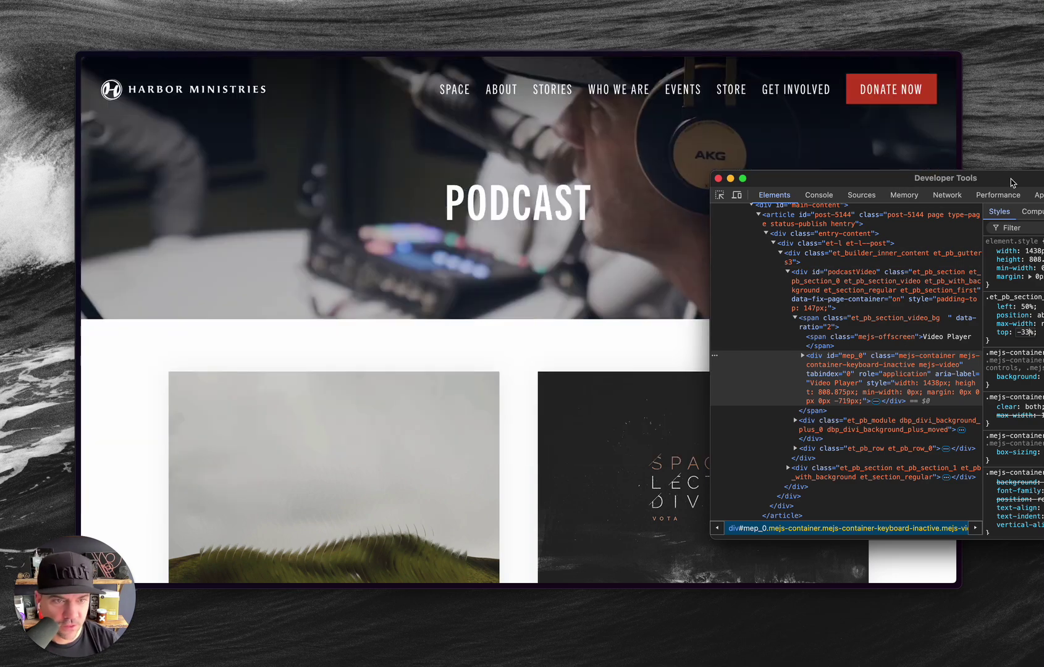
left_click_drag(865, 178, 732, 195)
Delete the stray position: relative line from the CodePen CSS
left_click(495, 354)
key("alt+tab")
key("alt+tab")
key("alt+tab")
left_click_drag(520, 141, 545, 128)
key("BackSpace")
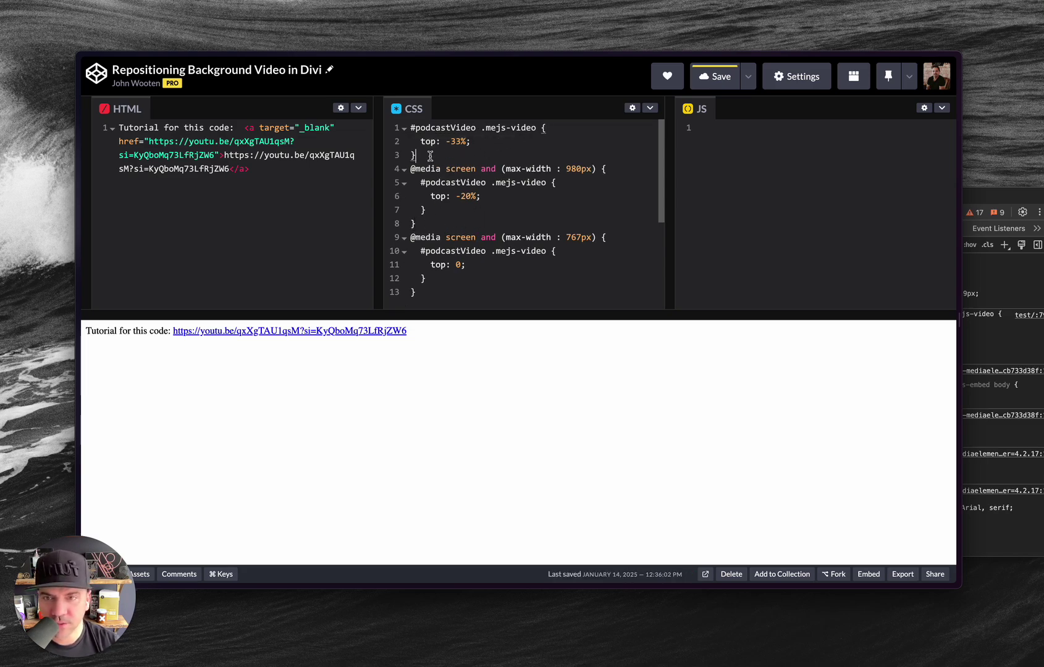
Copy the #podcastVideo .mejs-video top -33% rule and open Divi's page Advanced Custom CSS section
left_click_drag(430, 156, 374, 127)
key("alt+Tab")
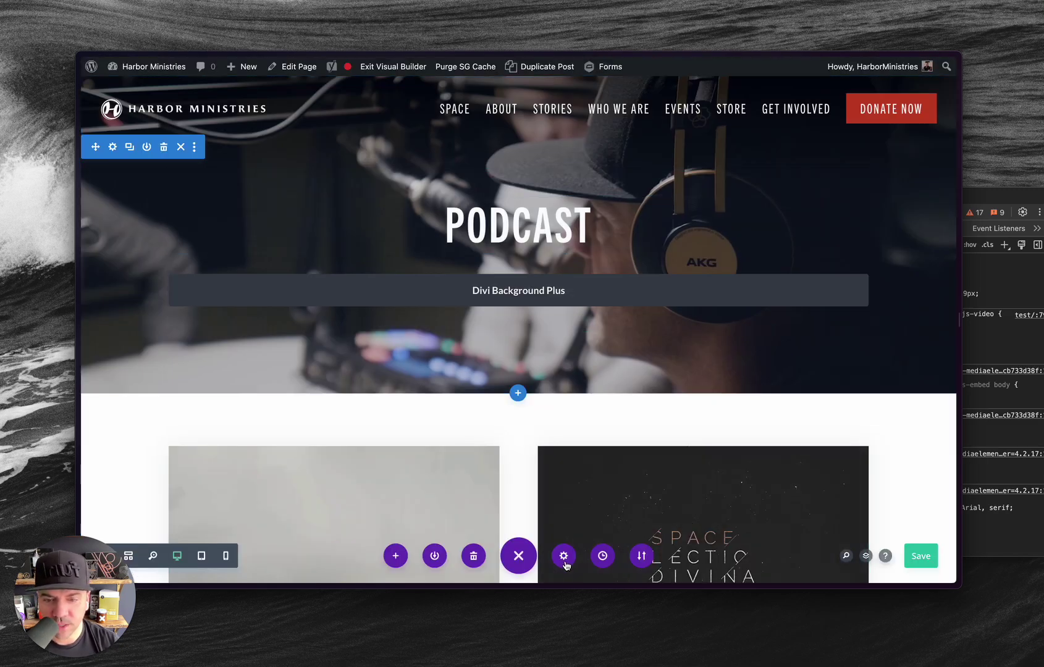
left_click(564, 555)
left_click(676, 220)
left_click(612, 271)
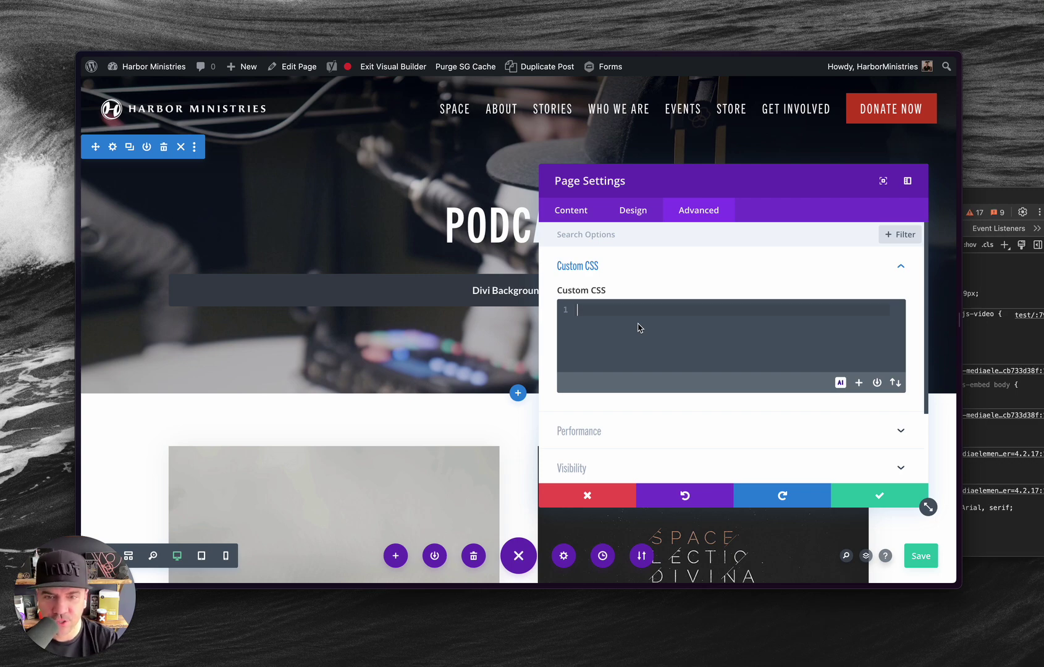
Paste the top -33% rule into the page Custom CSS, confirm the settings, and save the page
type("#podcastVideo .mejs-video {   top: -33%; }")
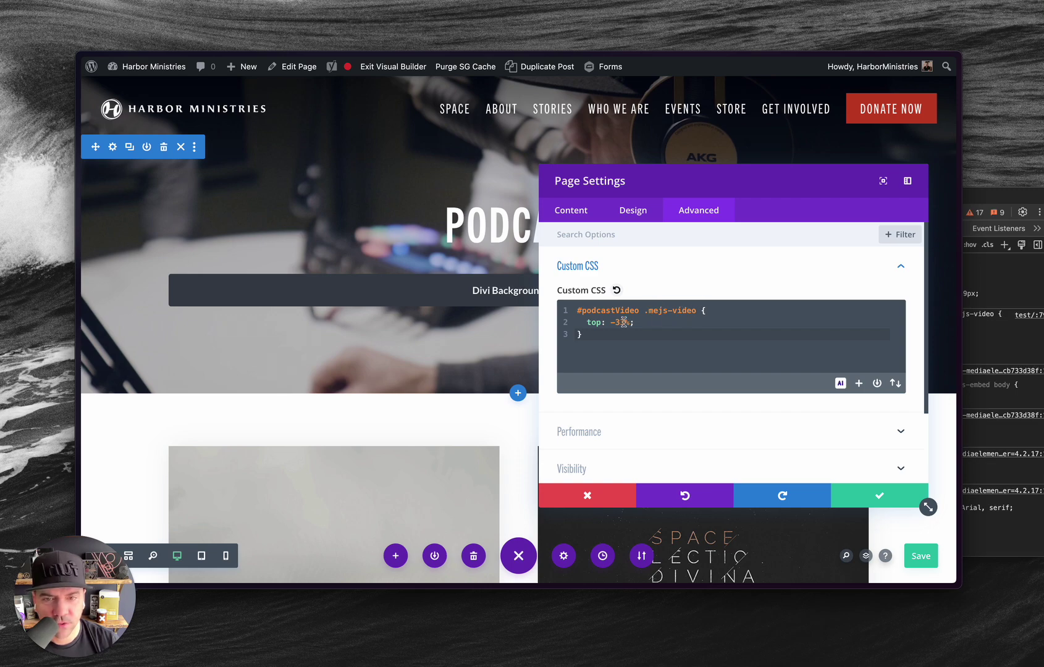
left_click(880, 494)
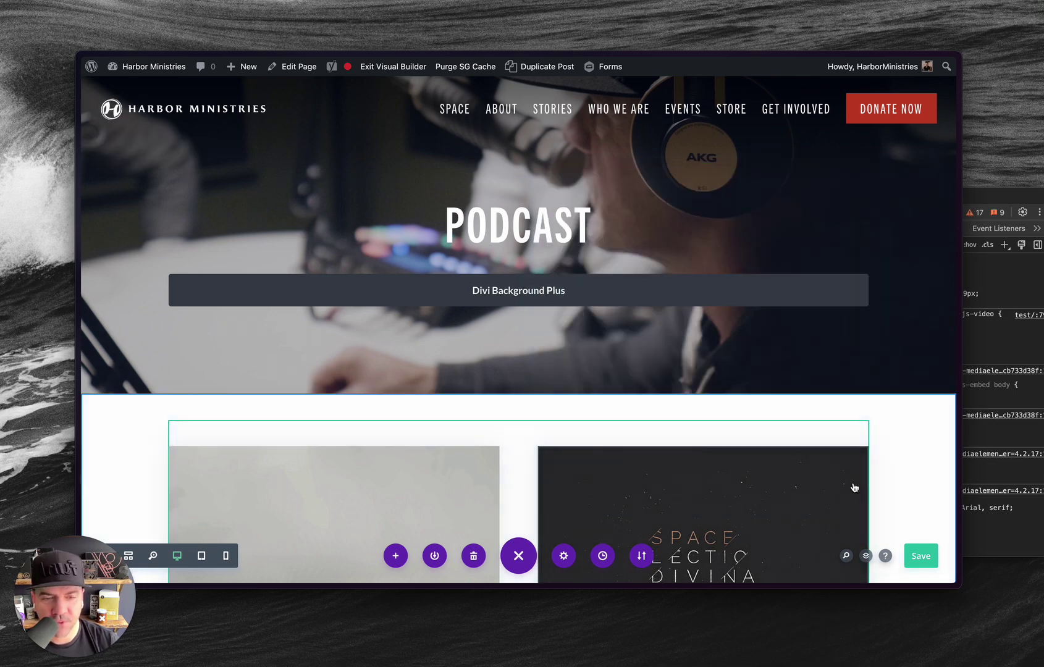
key("super+s")
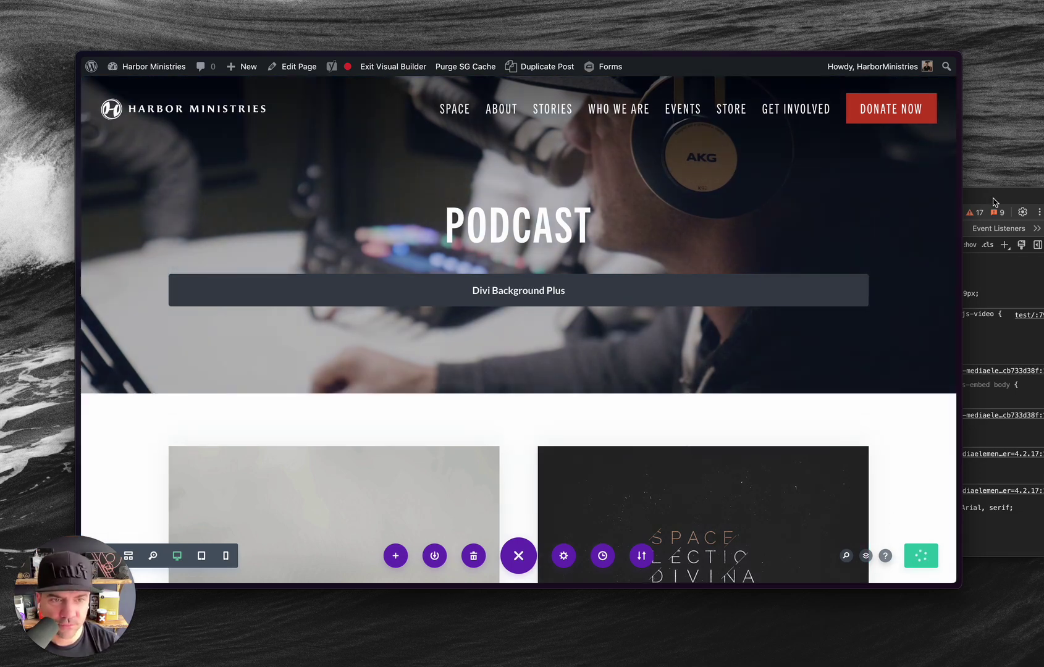
Reload the live Podcast page and switch DevTools to device-size preview
left_click(993, 200)
key("super+r")
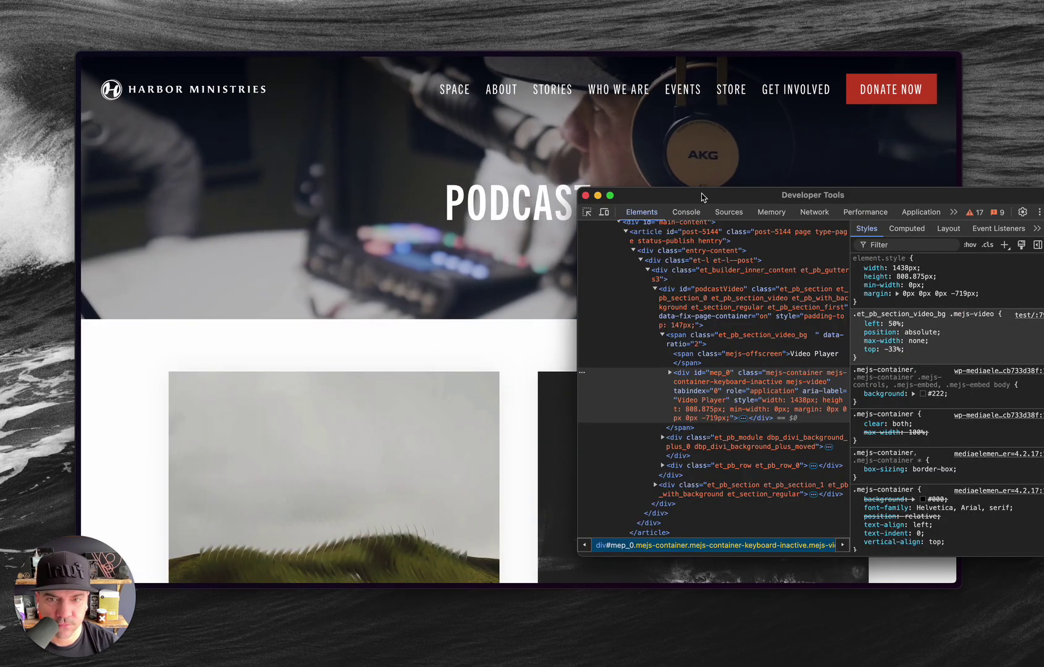
left_click(713, 170)
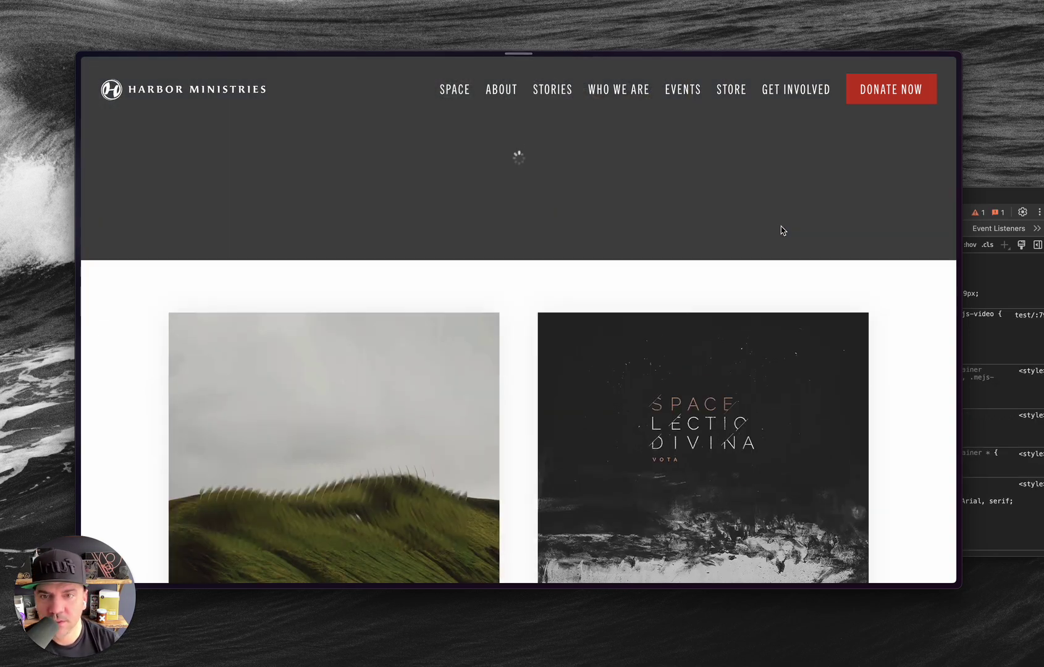
key("super+r")
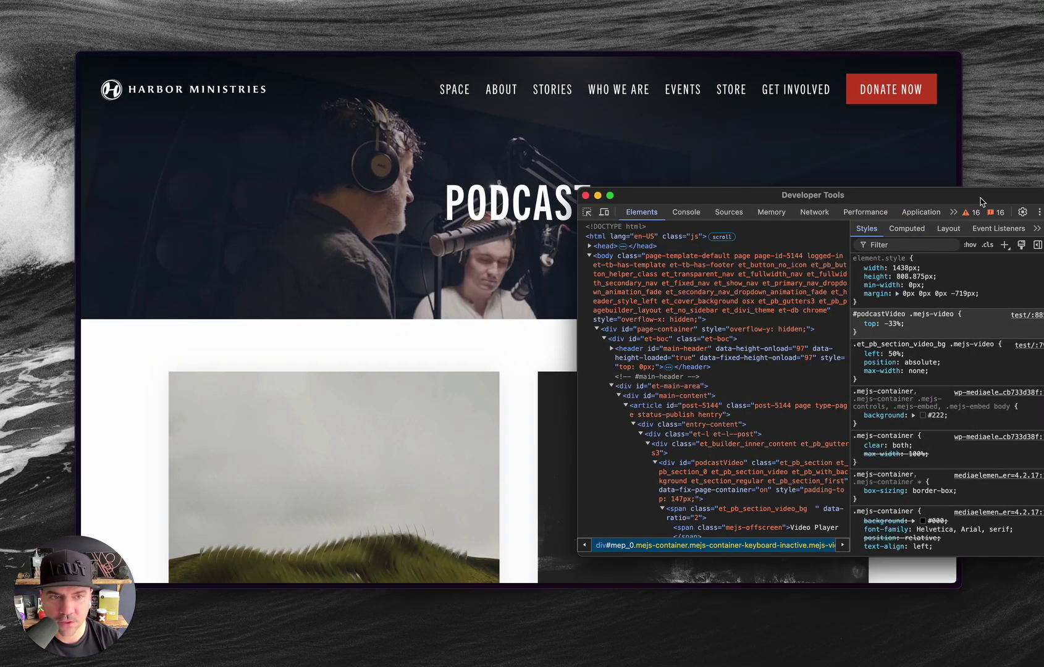
left_click(963, 201)
left_click(607, 212)
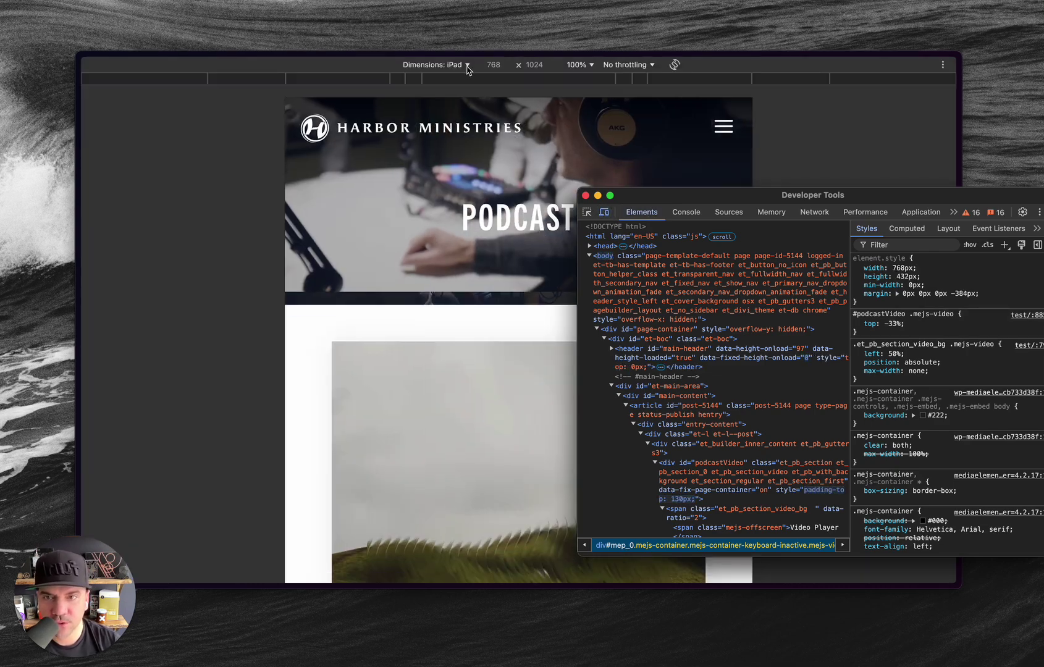
left_click_drag(671, 197, 752, 204)
Try the Divi Tablet size, then preview the page as an iPad at 768 × 1024
left_click(457, 70)
left_click(457, 68)
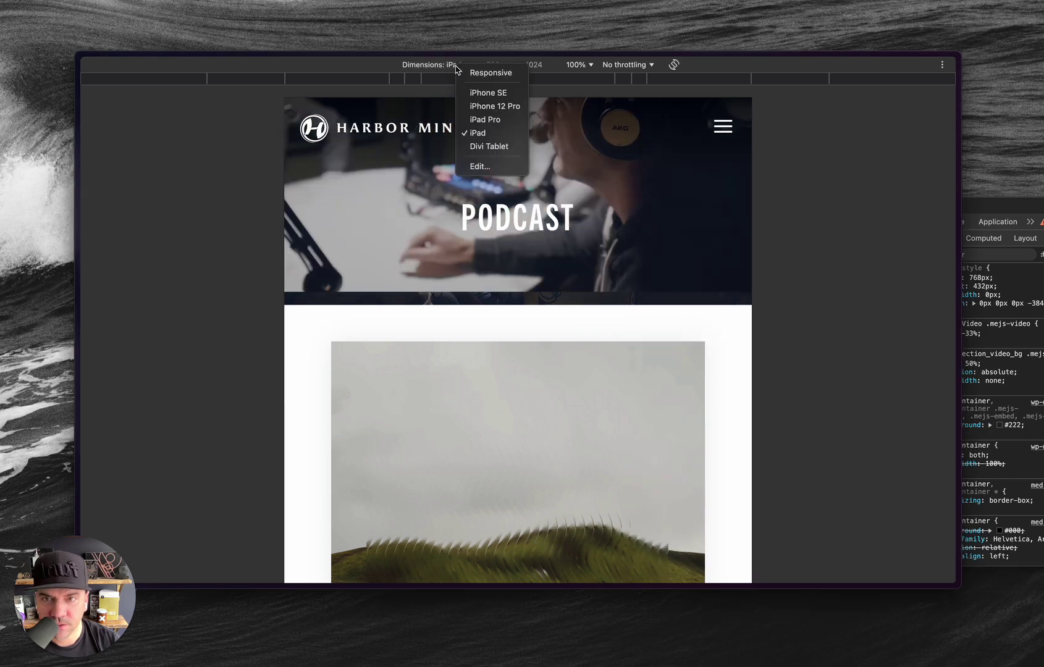
left_click(488, 146)
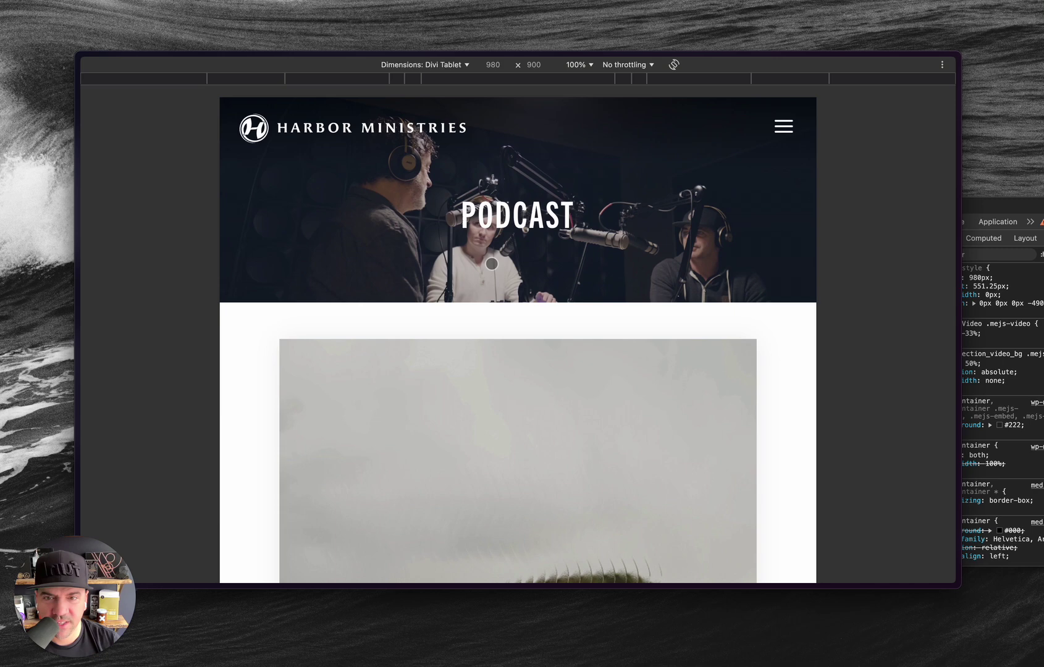
left_click(454, 69)
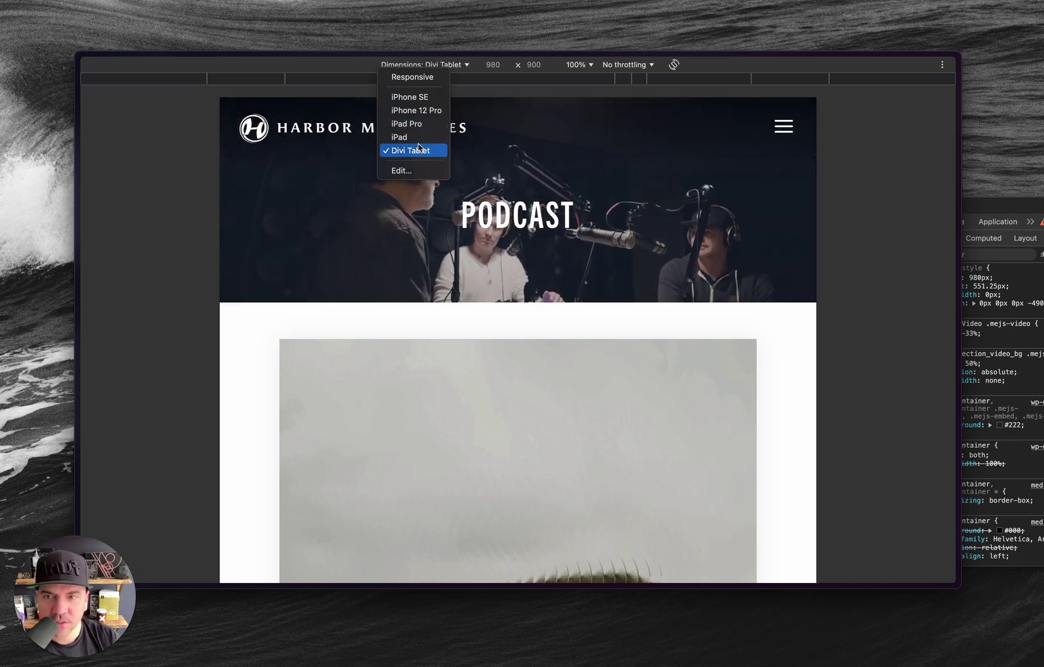
left_click(418, 149)
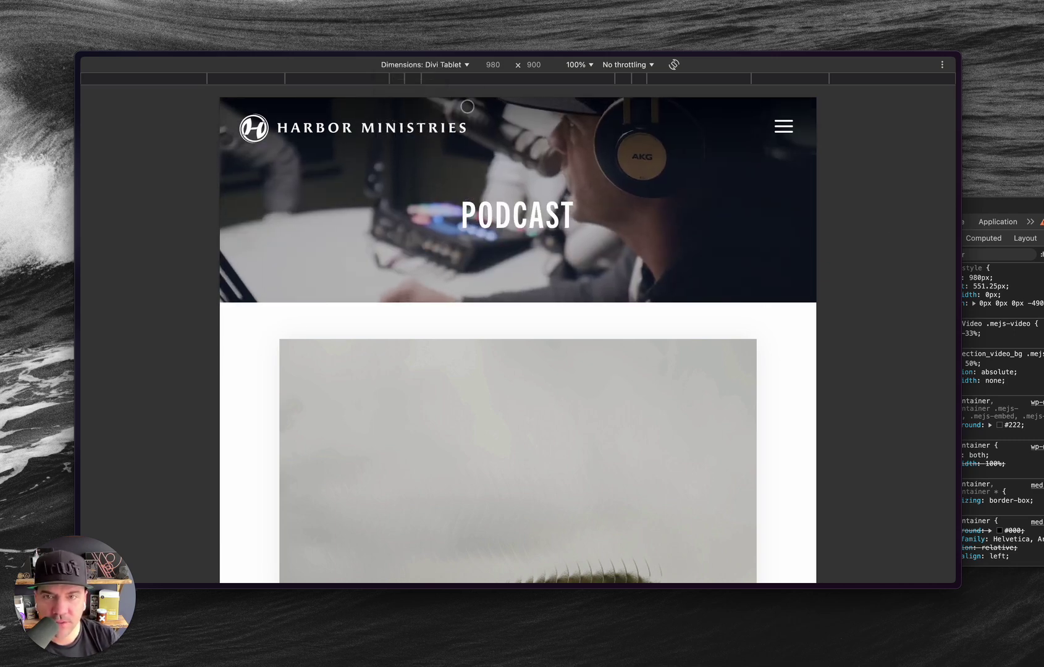
left_click(460, 66)
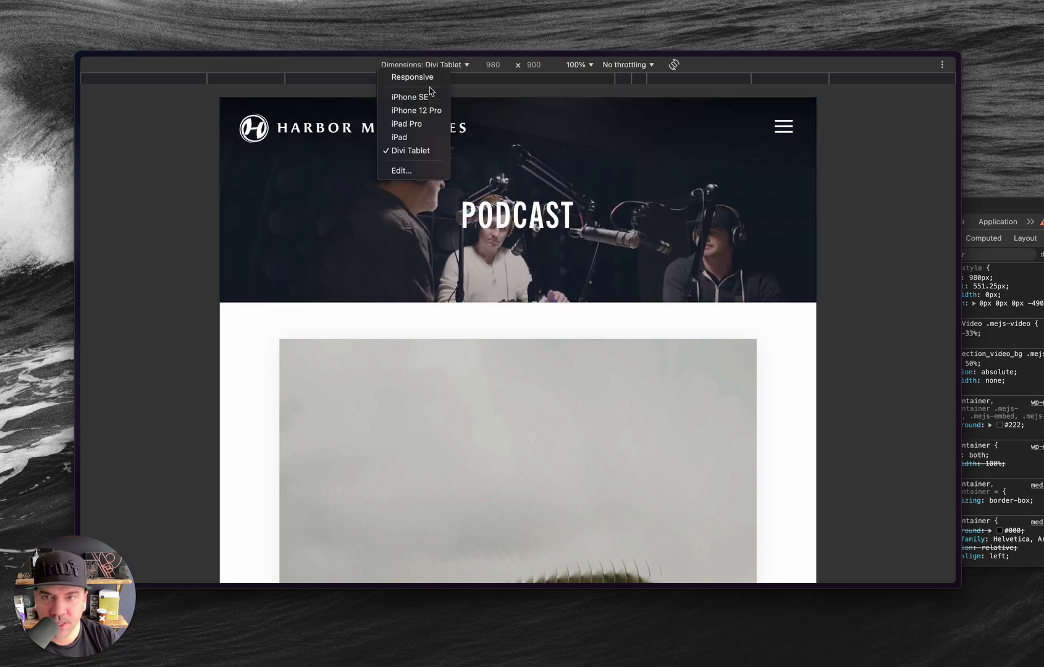
left_click(412, 137)
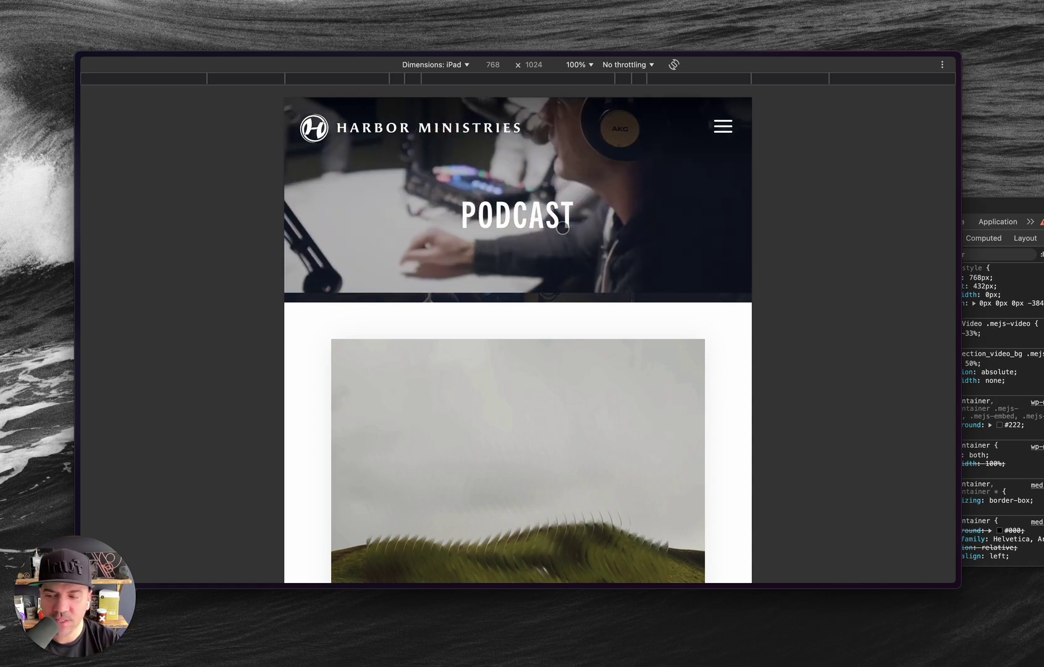
Step the hero video's top offset from -33% to -20% in the iPad preview
left_click(972, 208)
left_click(970, 333)
key("Up")
key("Up")
key("Up")
key("Up")
key("Up")
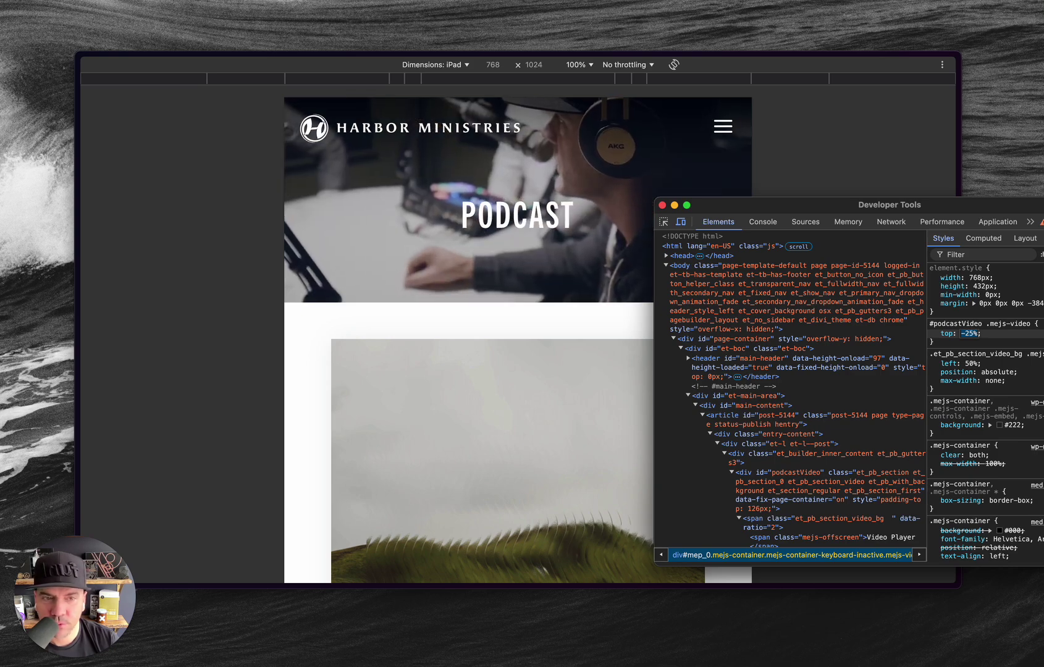
key("Down")
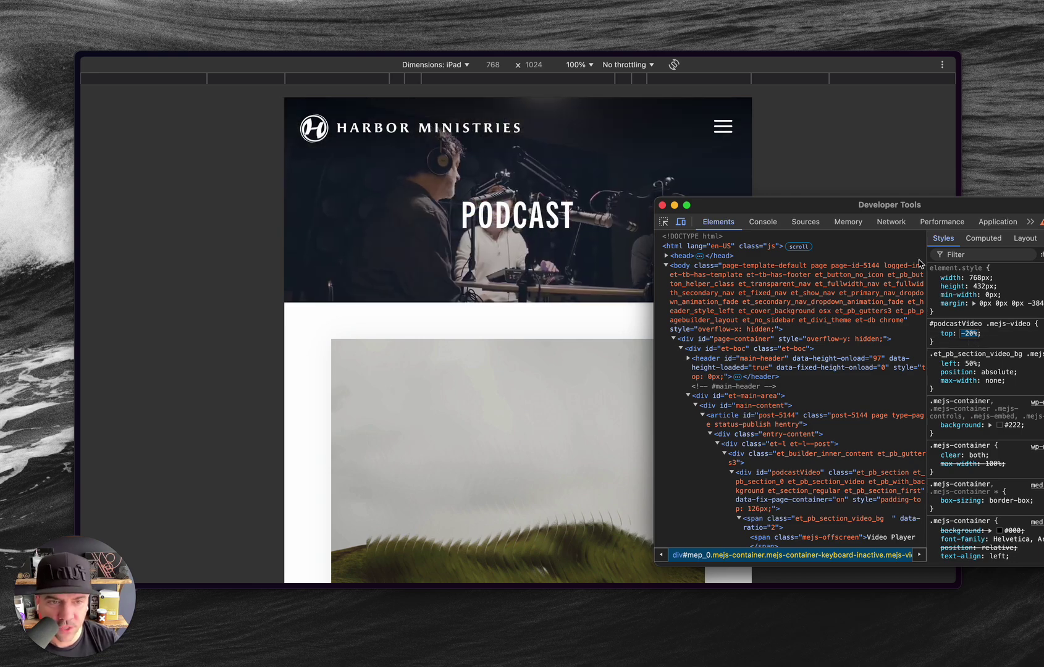
left_click(846, 151)
key("alt+Tab")
key("alt+Tab")
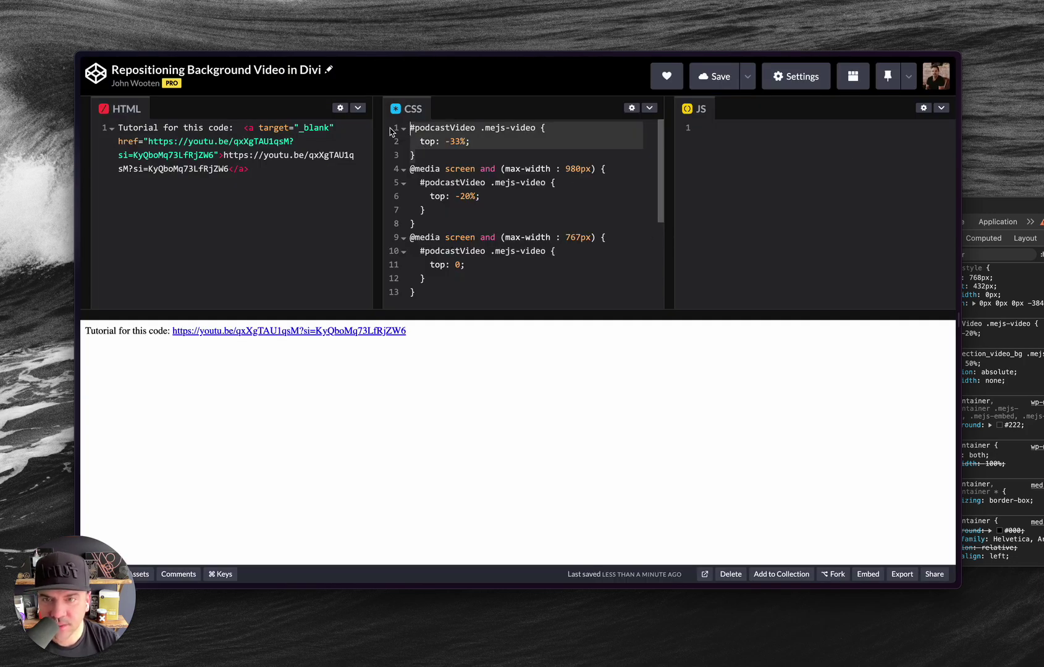
left_click(411, 157)
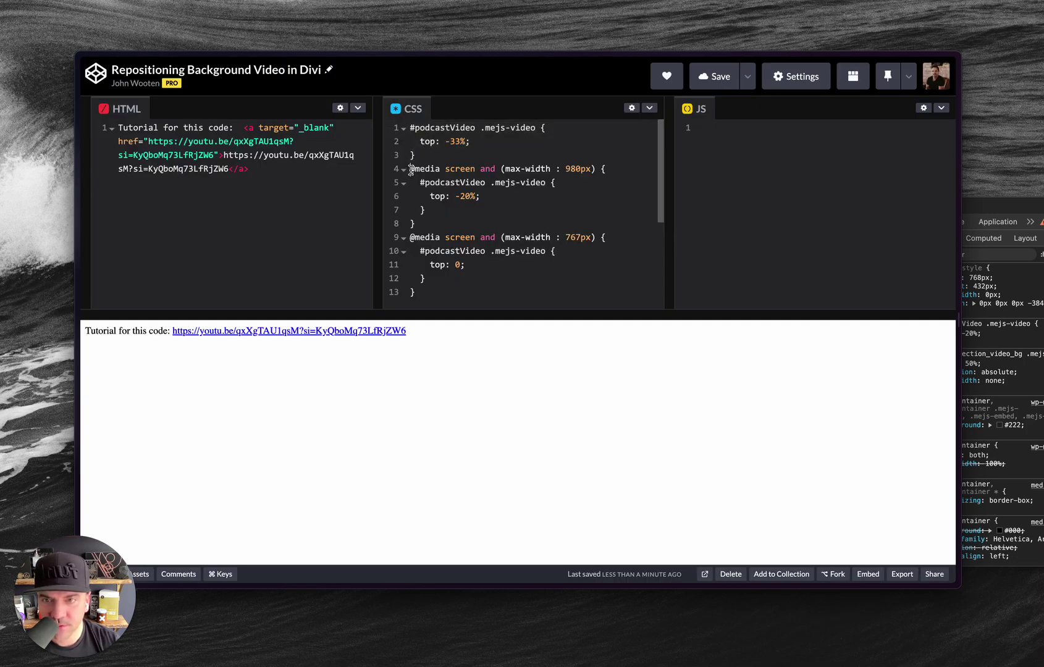
left_click_drag(412, 171, 426, 219)
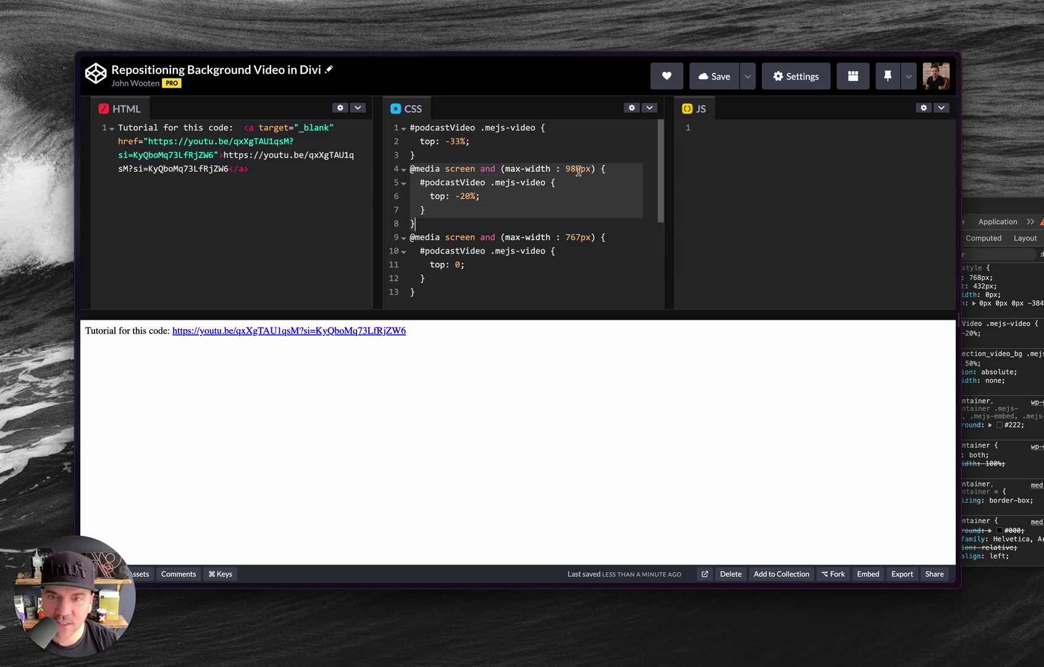
left_click(460, 198)
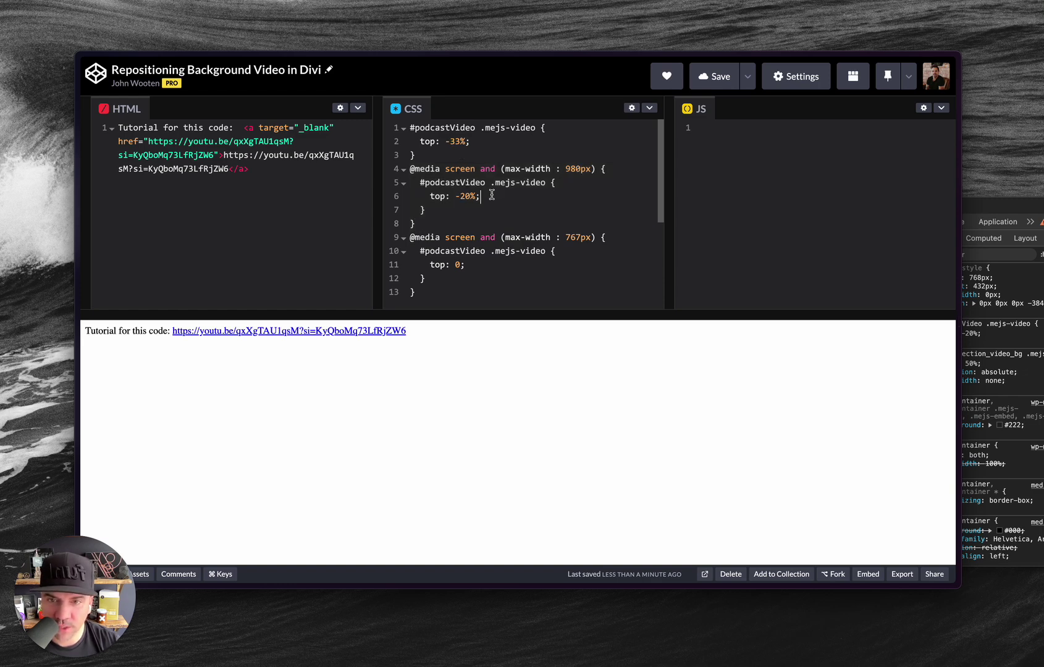
left_click_drag(411, 238, 505, 286)
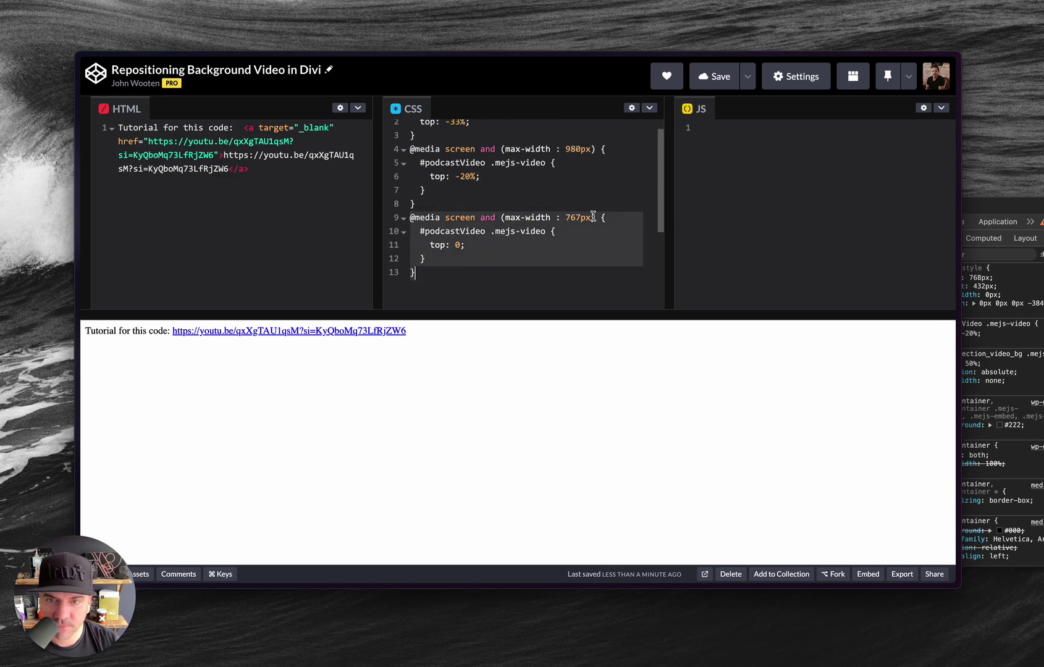
key("alt+Tab")
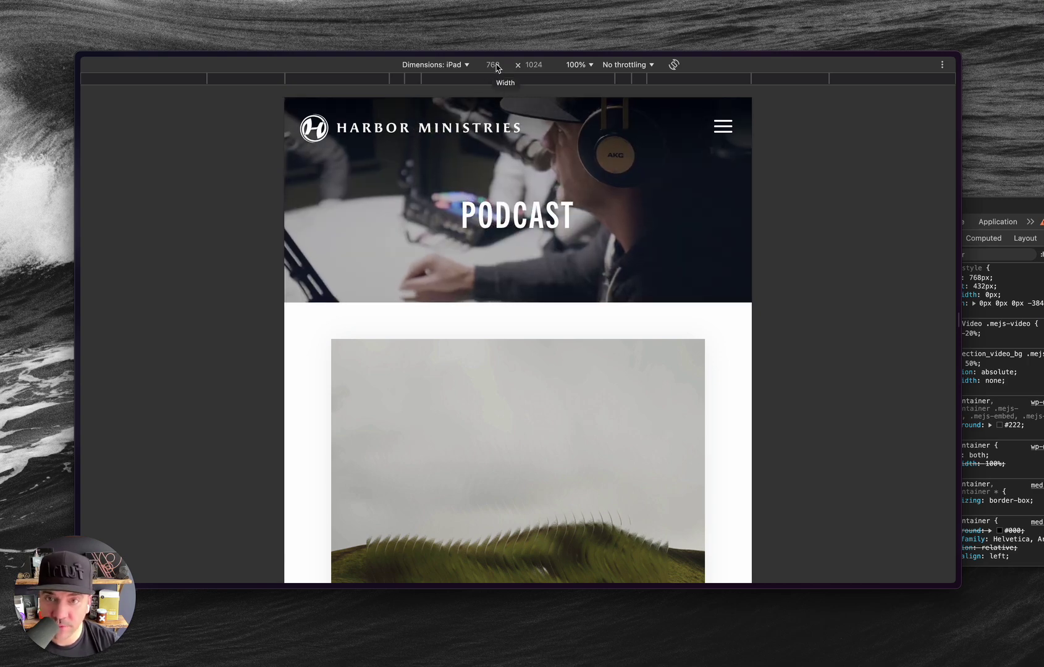
Preview the page at iPhone SE size and raise the hero video's top offset to 0%
left_click(449, 66)
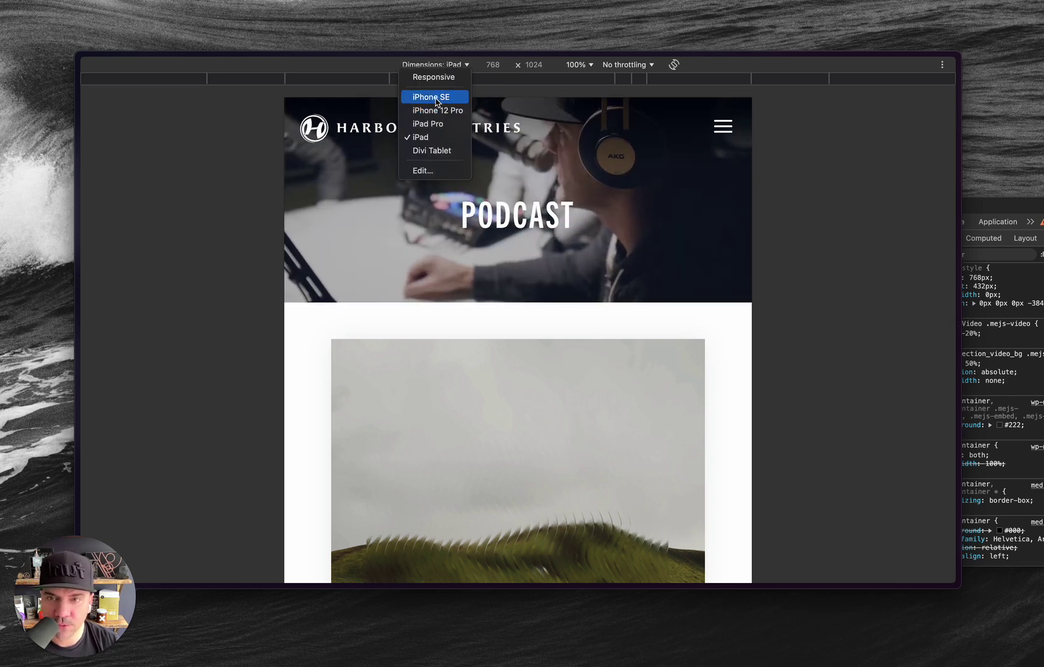
left_click(436, 99)
left_click_drag(983, 201, 677, 201)
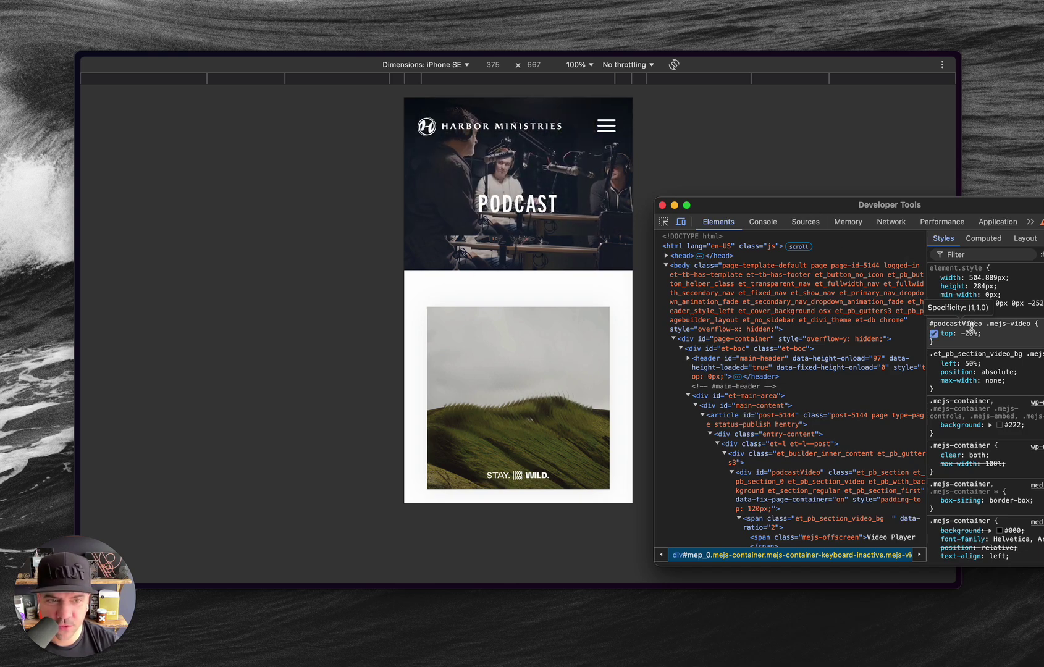
left_click(971, 333)
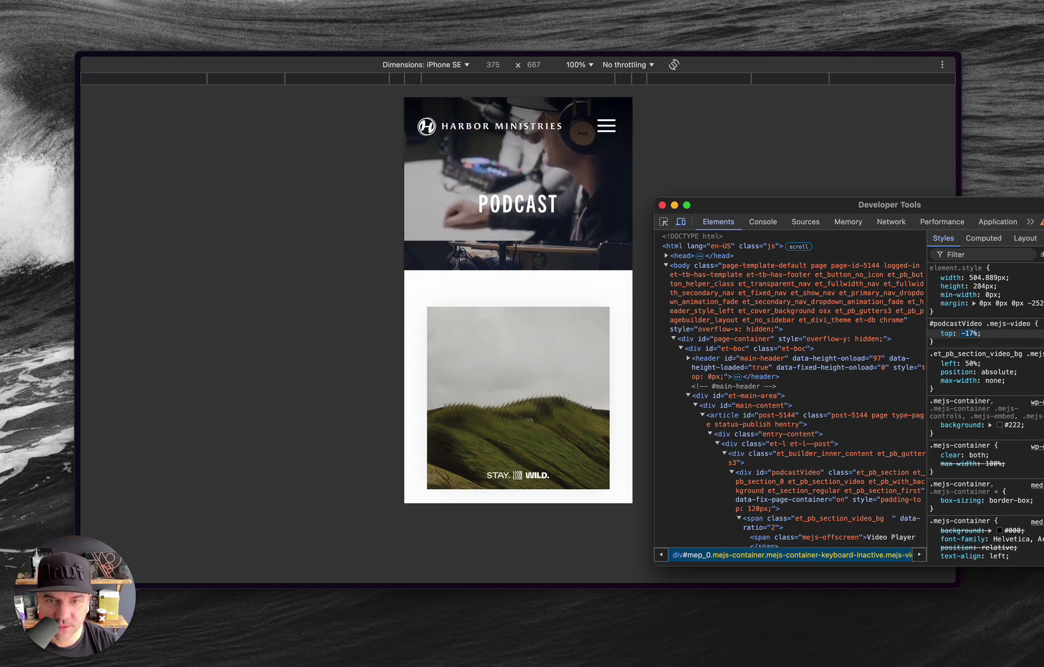
key("Up")
key("Up")
key("Up")
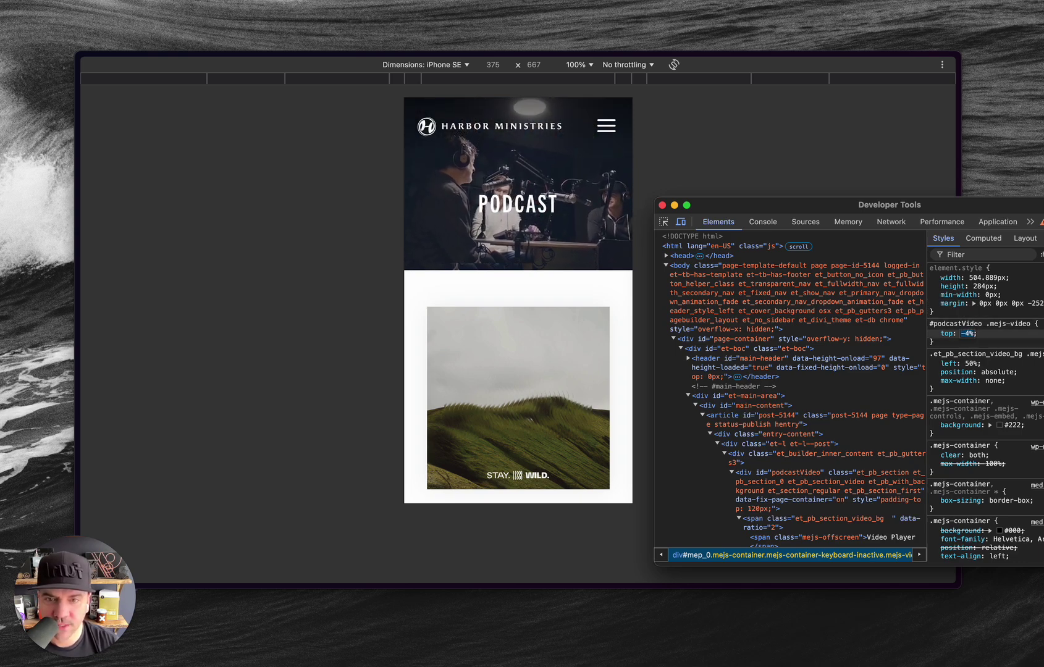
key("Up")
key("Up")
key("Up")
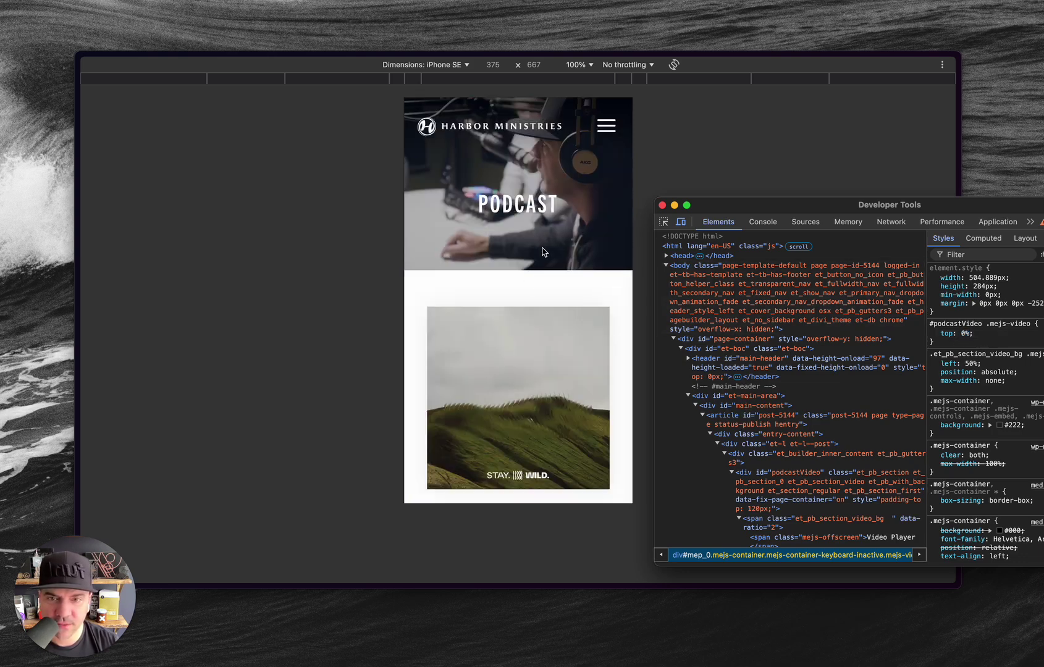
left_click(735, 179)
key("alt+Tab")
key("alt+Tab")
key("alt+Tab")
key("alt+Tab")
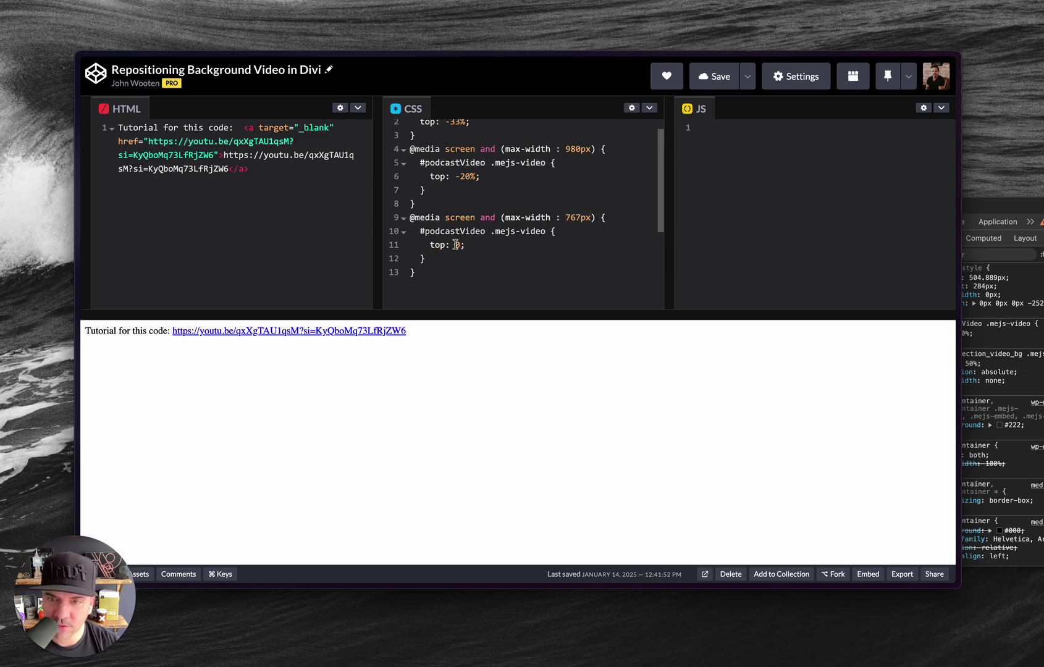
Select and copy all of the CodePen CSS for use in Divi
scroll(461, 172, "up", 1)
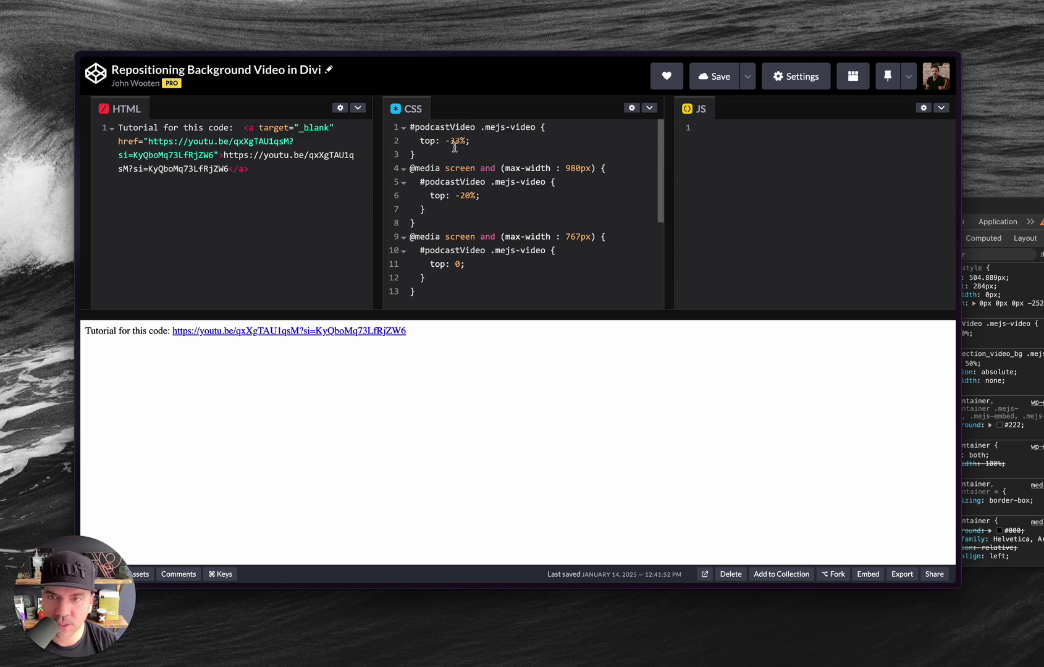
left_click_drag(434, 291, 379, 109)
key("ctrl+c")
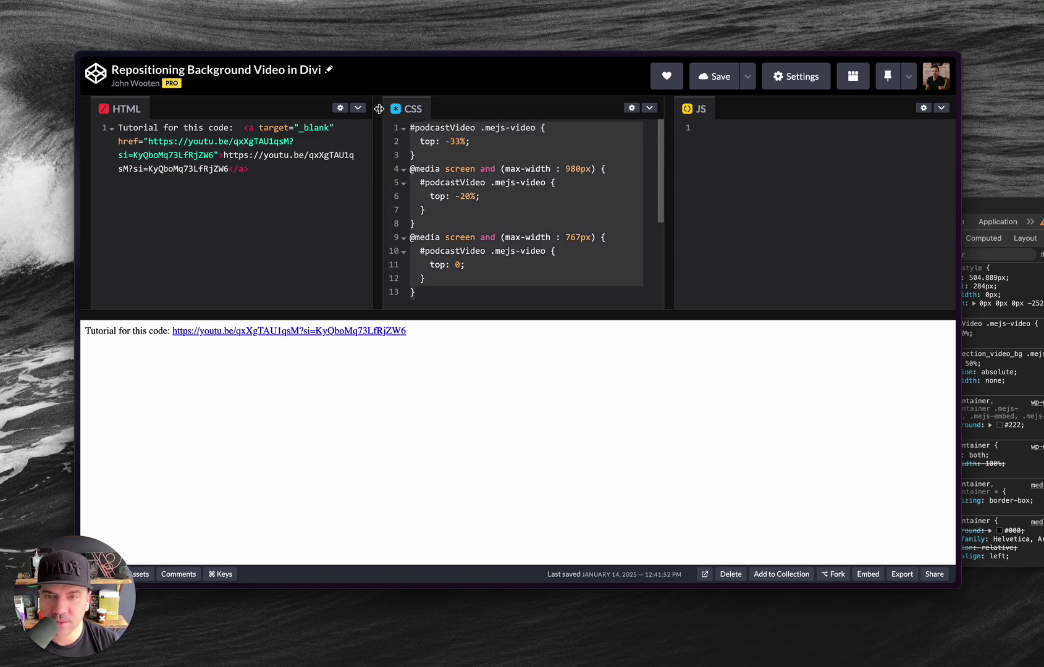
key("alt+Tab")
left_click(552, 290)
Replace the Page Settings custom CSS with the copied 13-line responsive offset CSS
key("o")
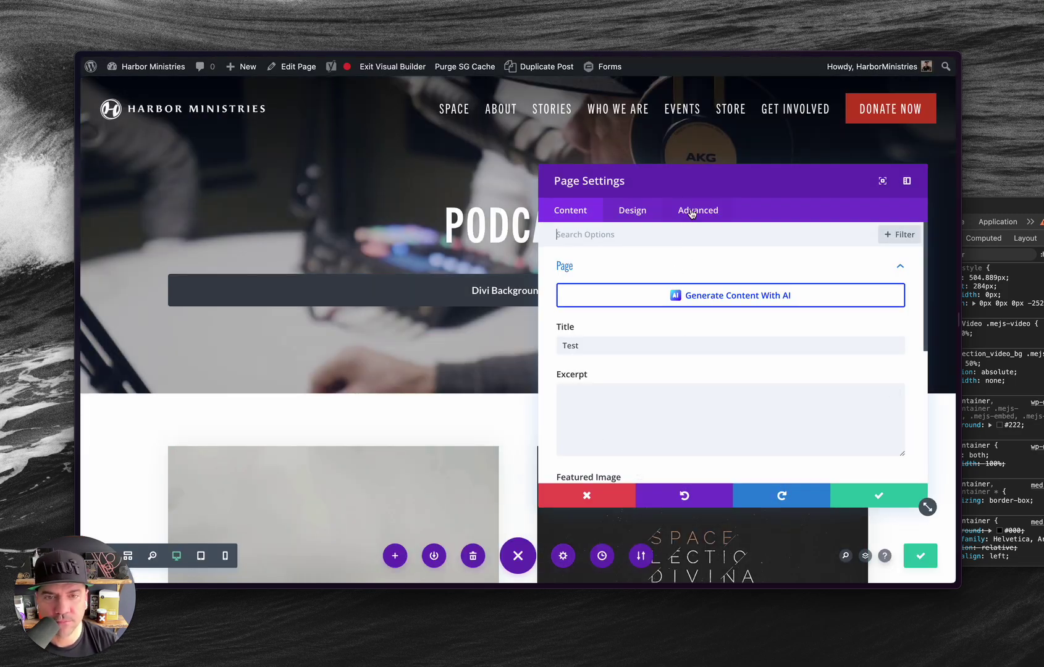
left_click(692, 211)
left_click(604, 270)
left_click(657, 354)
key("ctrl+a")
key("BackSpace")
key("ctrl+v")
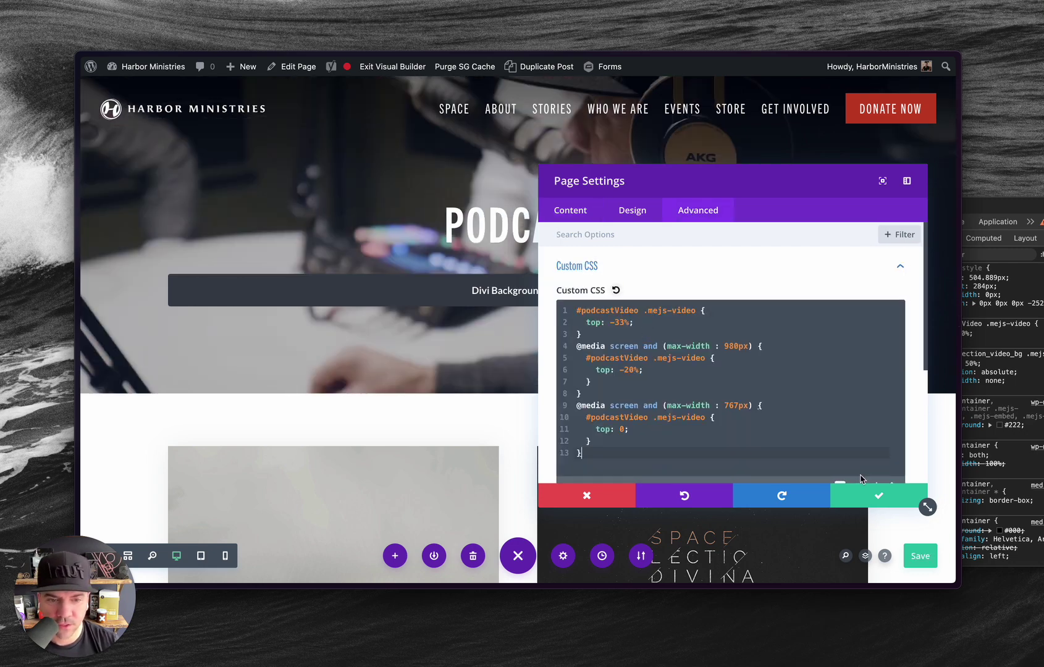
Apply the page settings and save the Podcast page
left_click(868, 494)
key("ctrl+s")
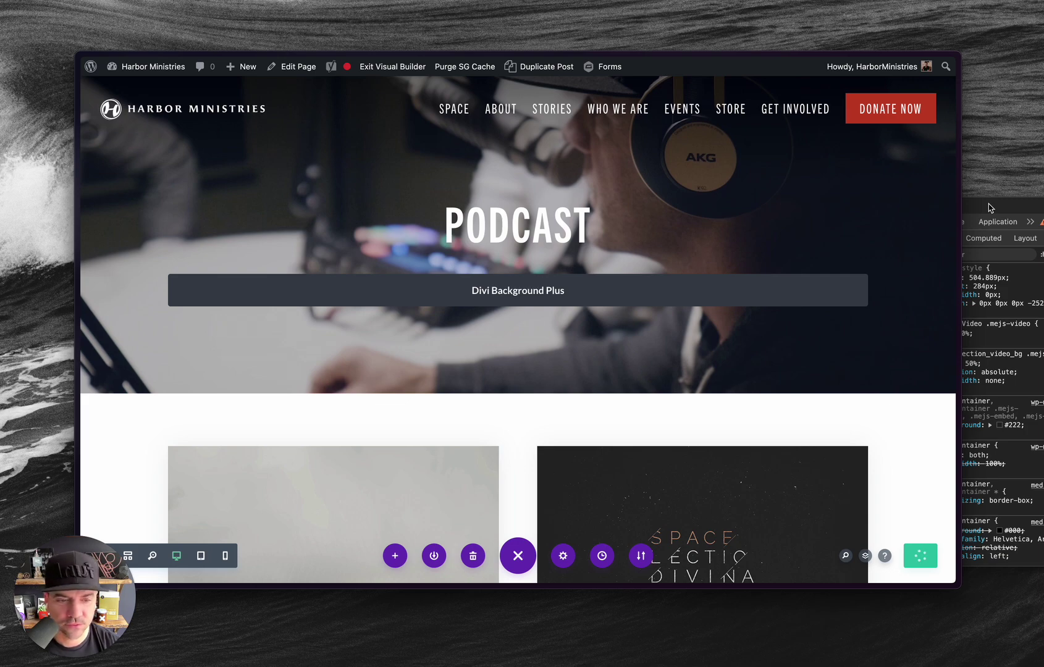
key("ctrl+Tab")
key("ctrl+Tab")
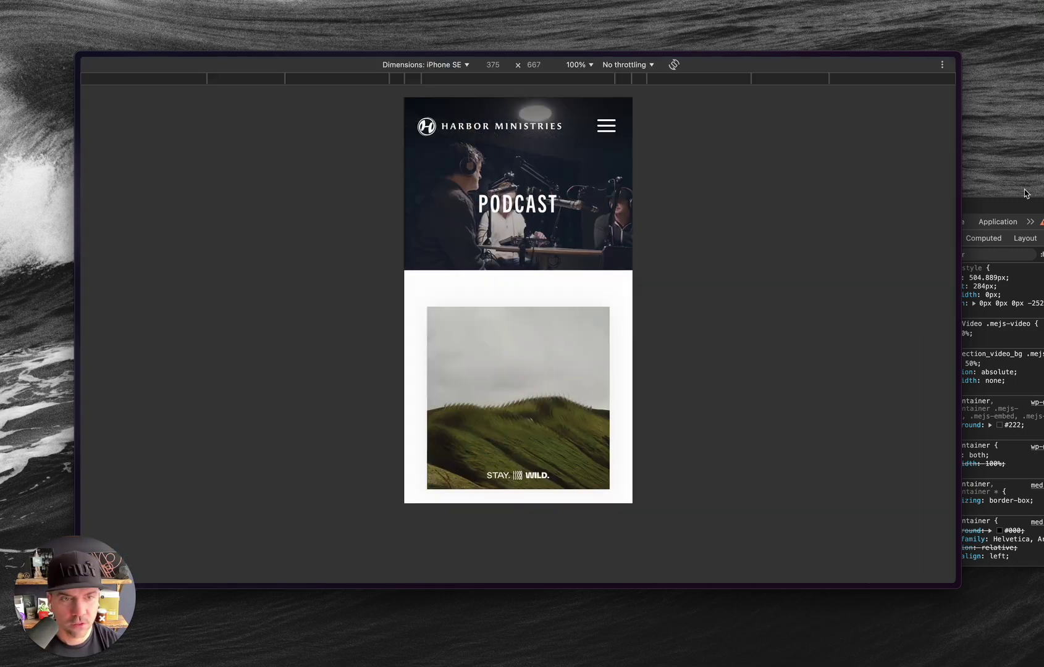
Preview the page responsively at 1362 px, reload, and check the -33% video rule
left_click(999, 209)
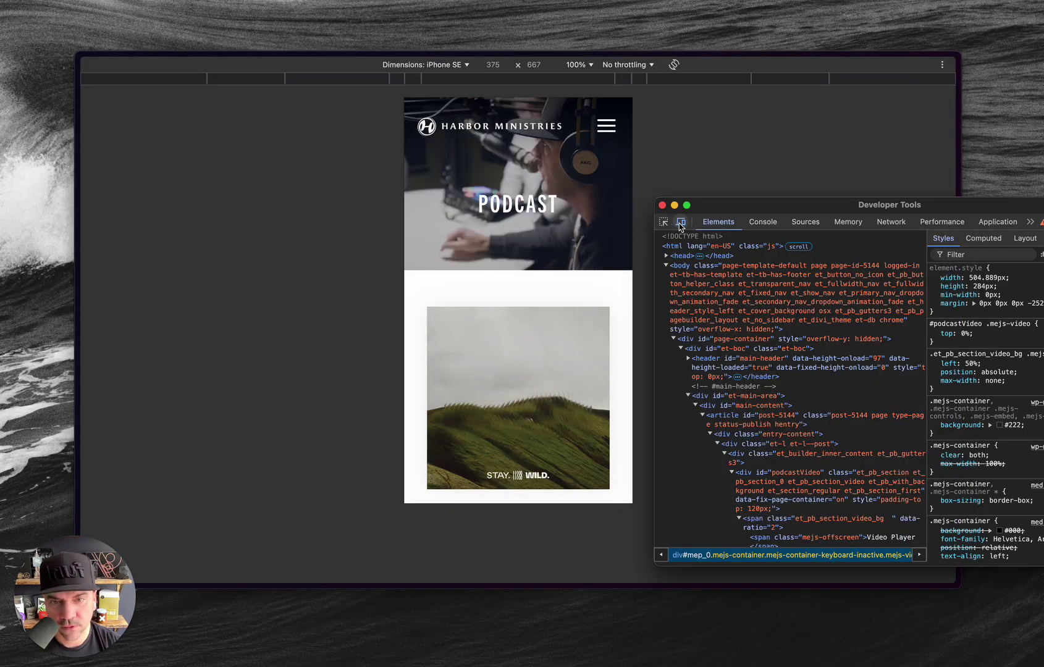
left_click(459, 63)
left_click(459, 62)
left_click(426, 77)
left_click_drag(758, 334, 936, 356)
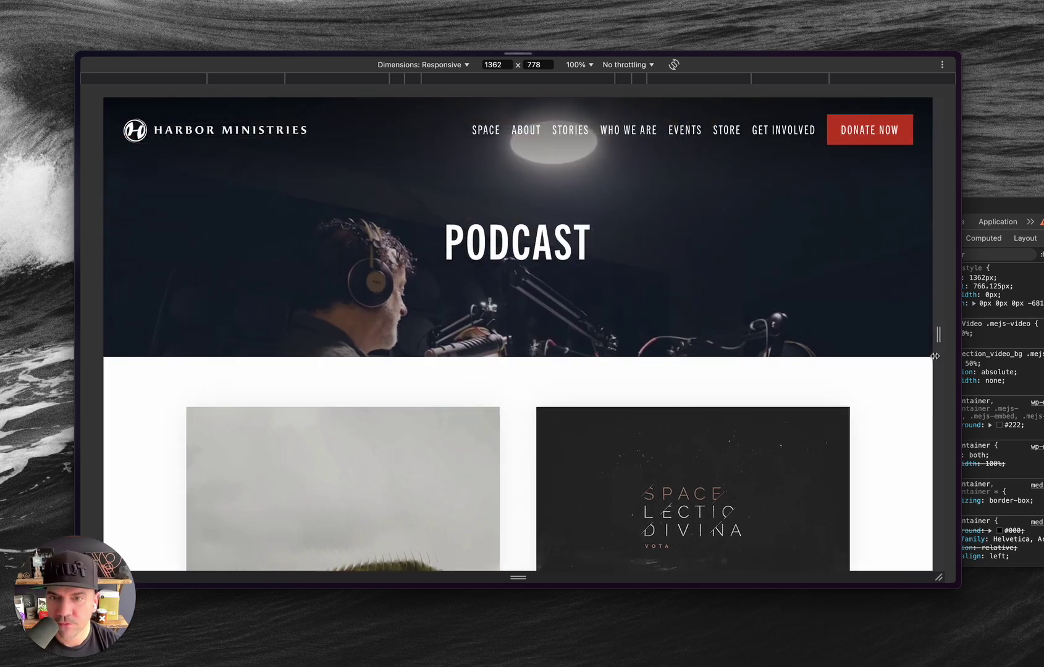
key("super+r")
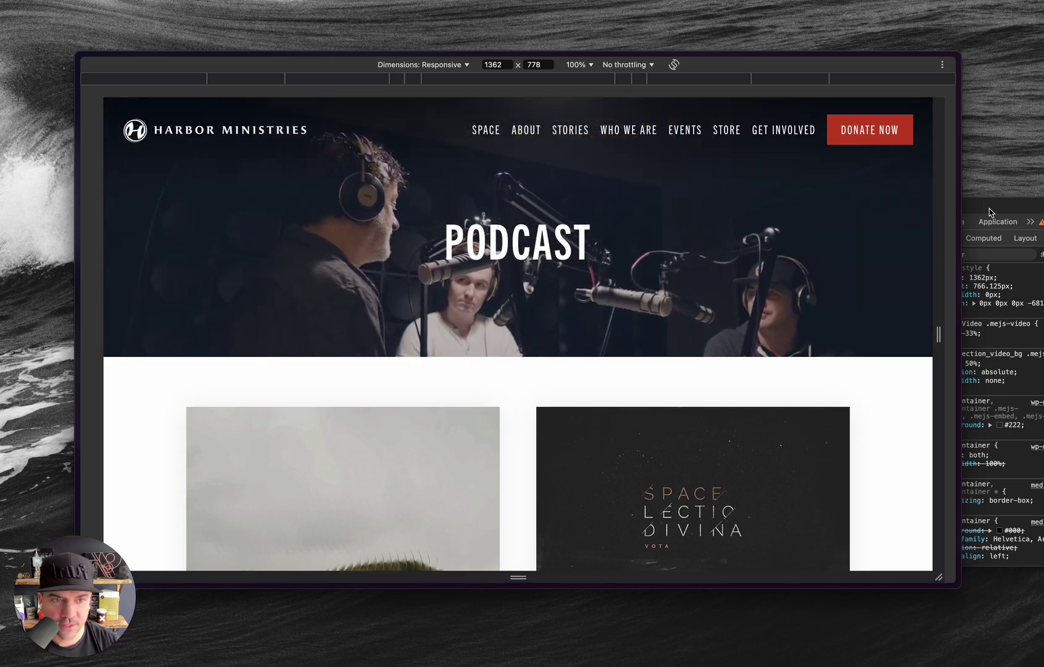
left_click(966, 341)
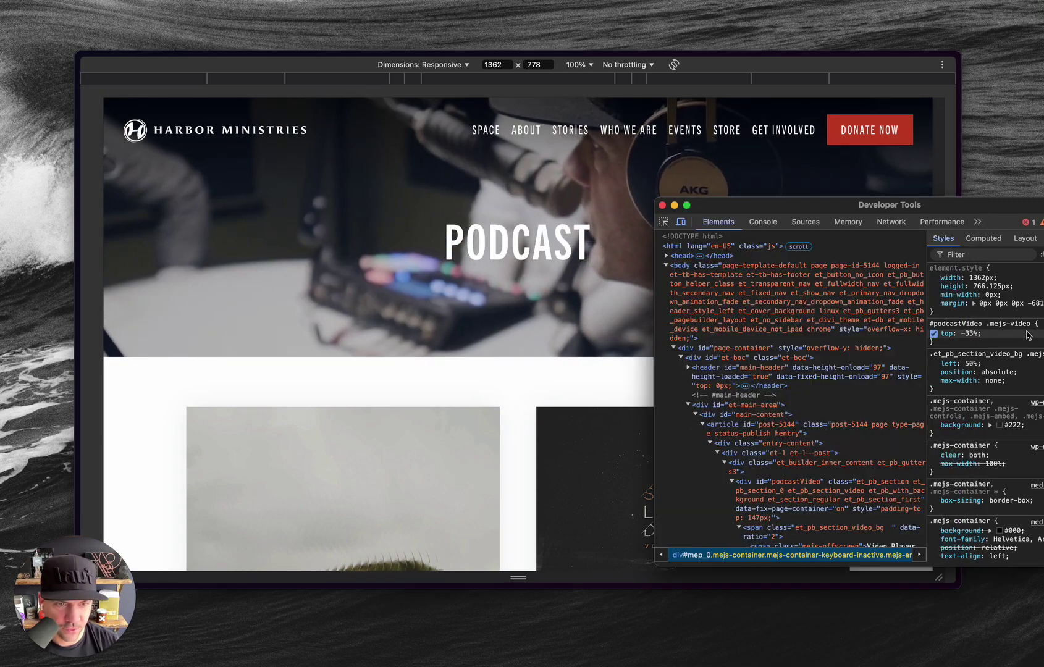
left_click(936, 170)
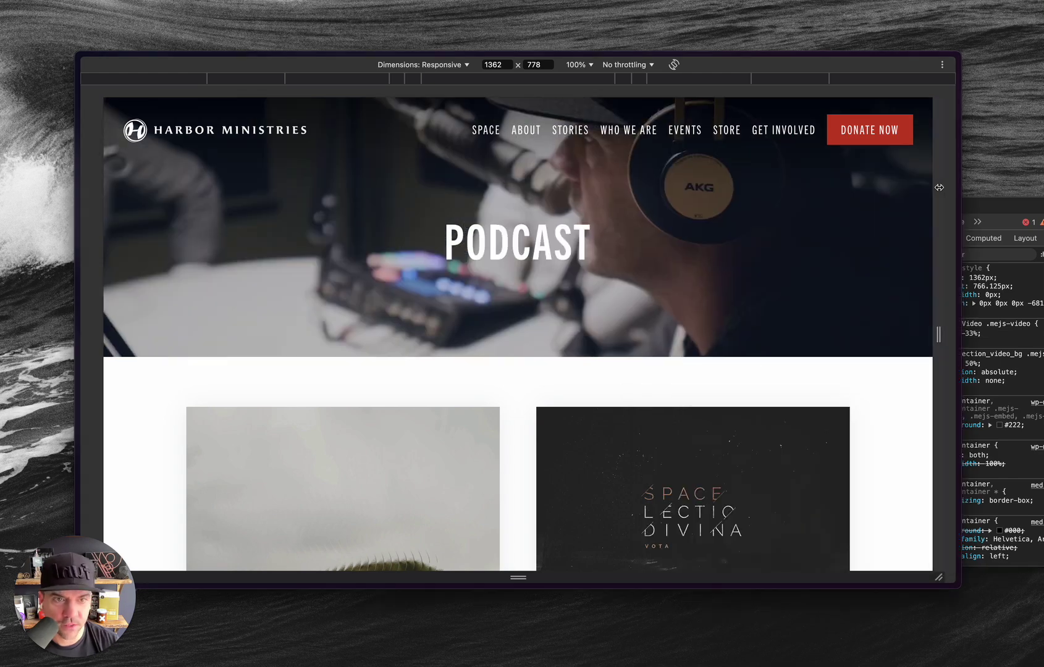
Narrow the preview to 960 px and confirm the -20% tablet rule applies
left_click_drag(940, 175, 827, 215)
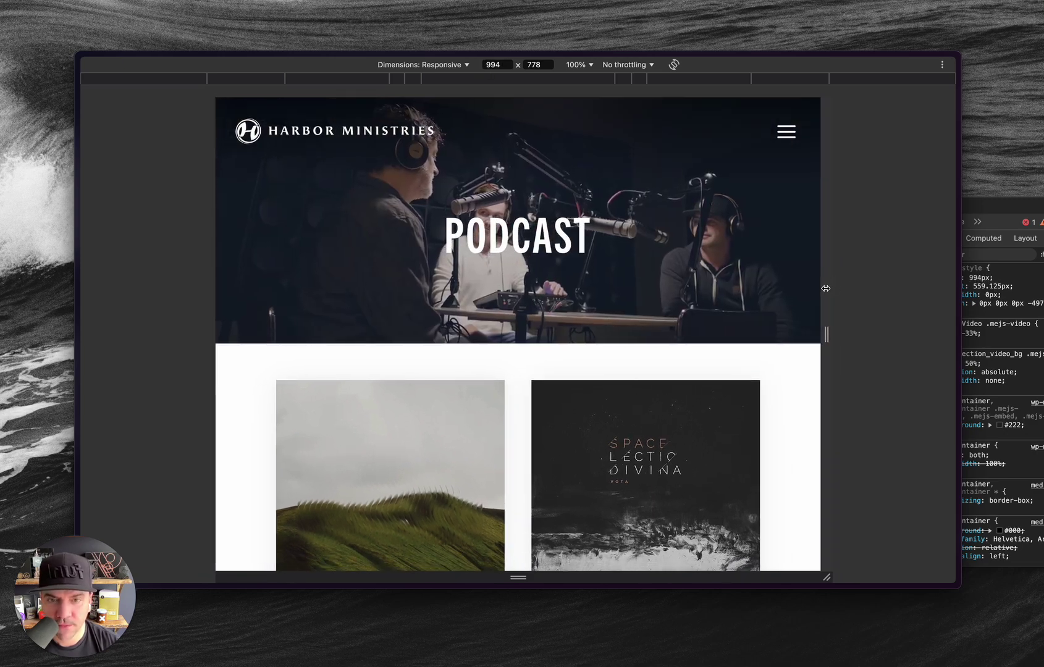
left_click_drag(827, 292, 816, 294)
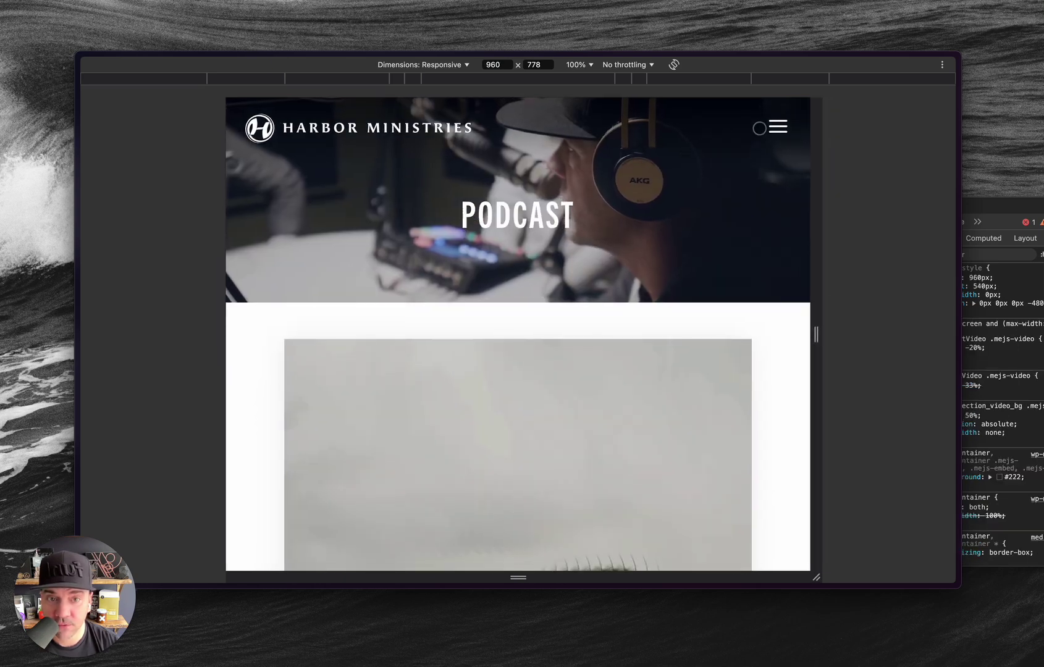
left_click(778, 126)
left_click(778, 126)
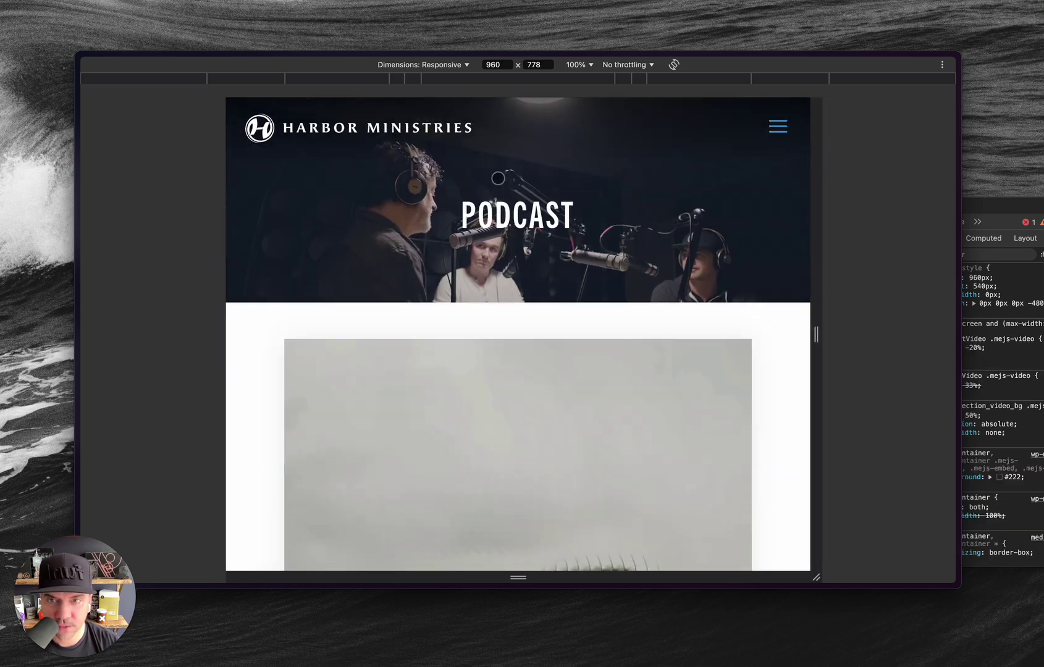
left_click(1001, 220)
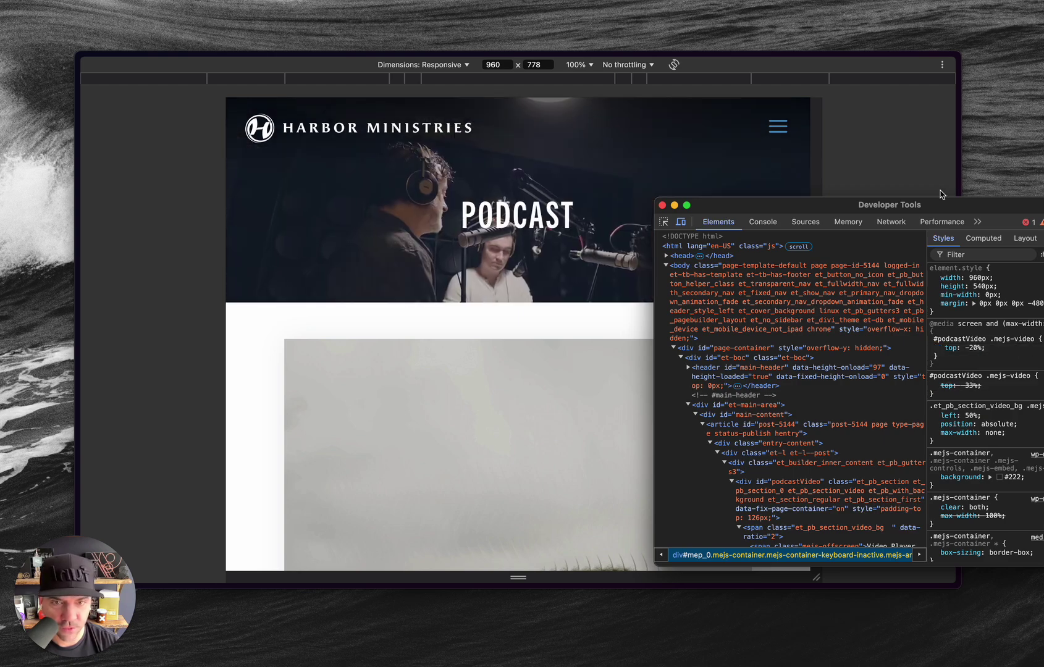
left_click(815, 153)
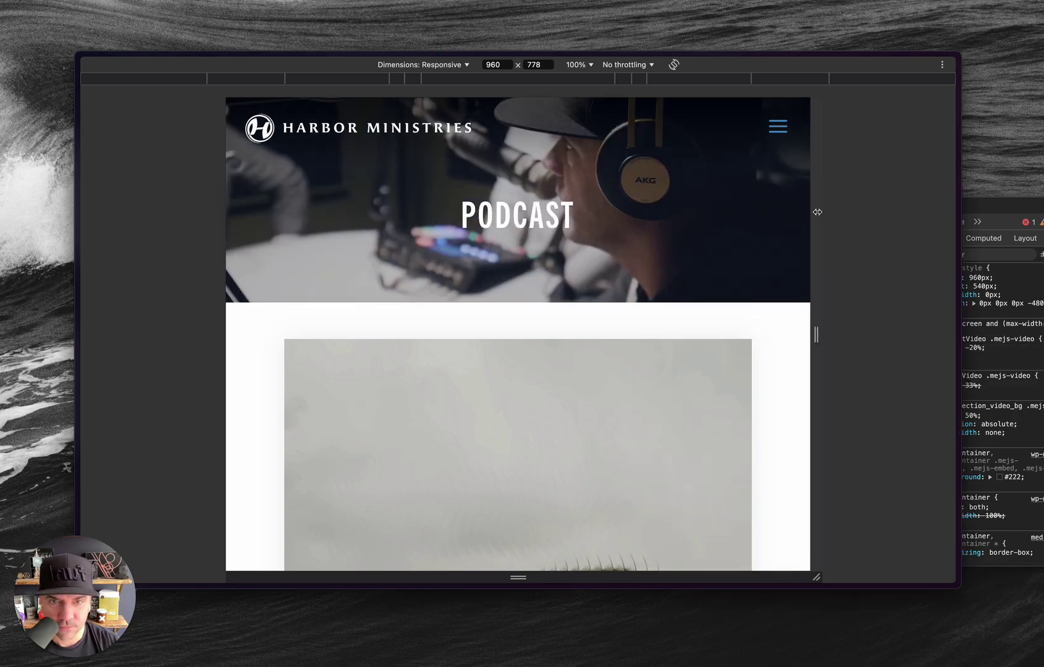
Narrow the preview to 768 px, then 767 px, and check the video's top: 0 rule
left_click_drag(818, 212, 758, 232)
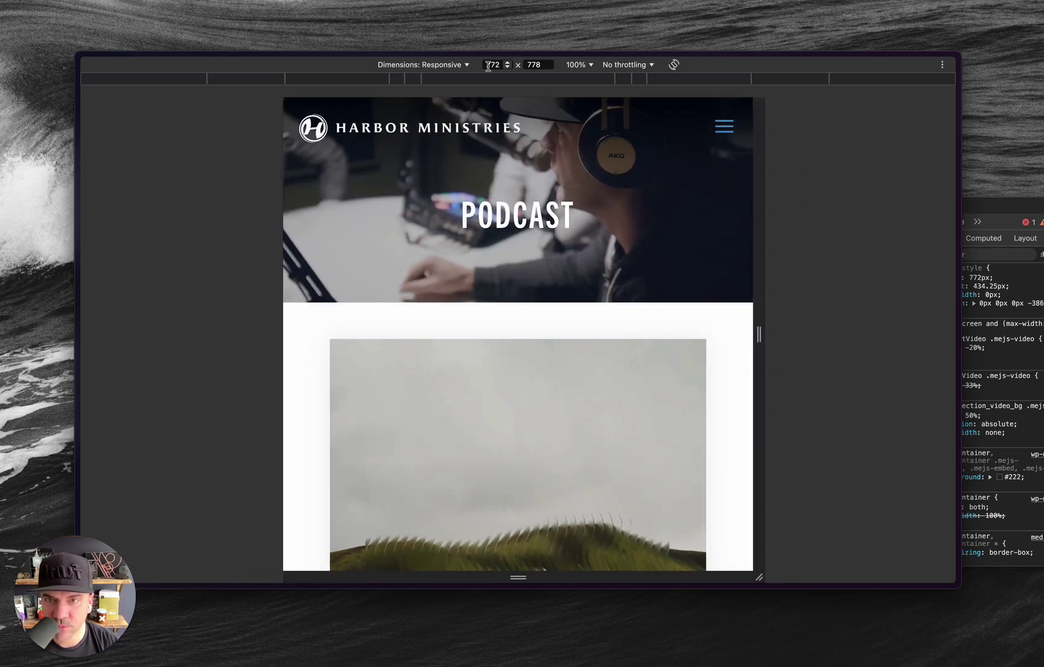
left_click(507, 67)
left_click(507, 67)
left_click(507, 67)
left_click(507, 67)
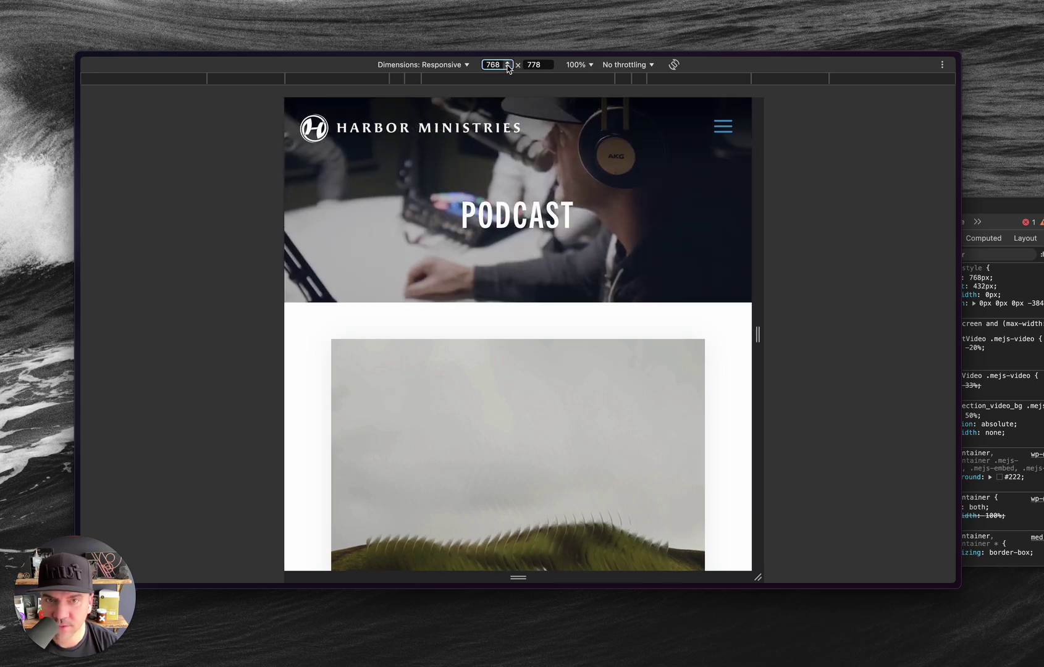
left_click(507, 67)
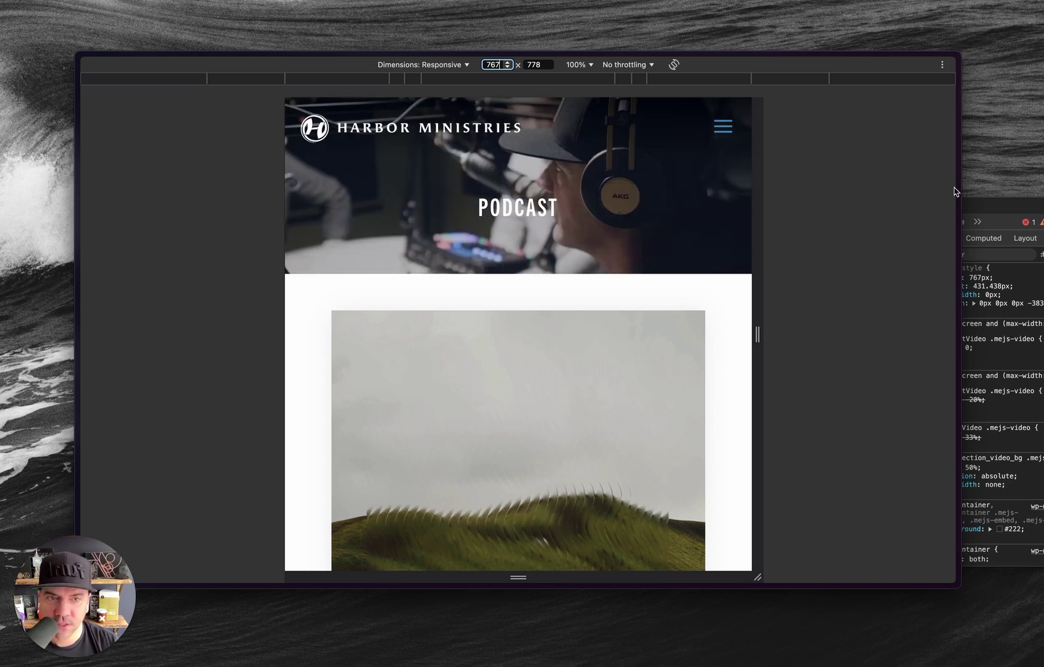
left_click(965, 366)
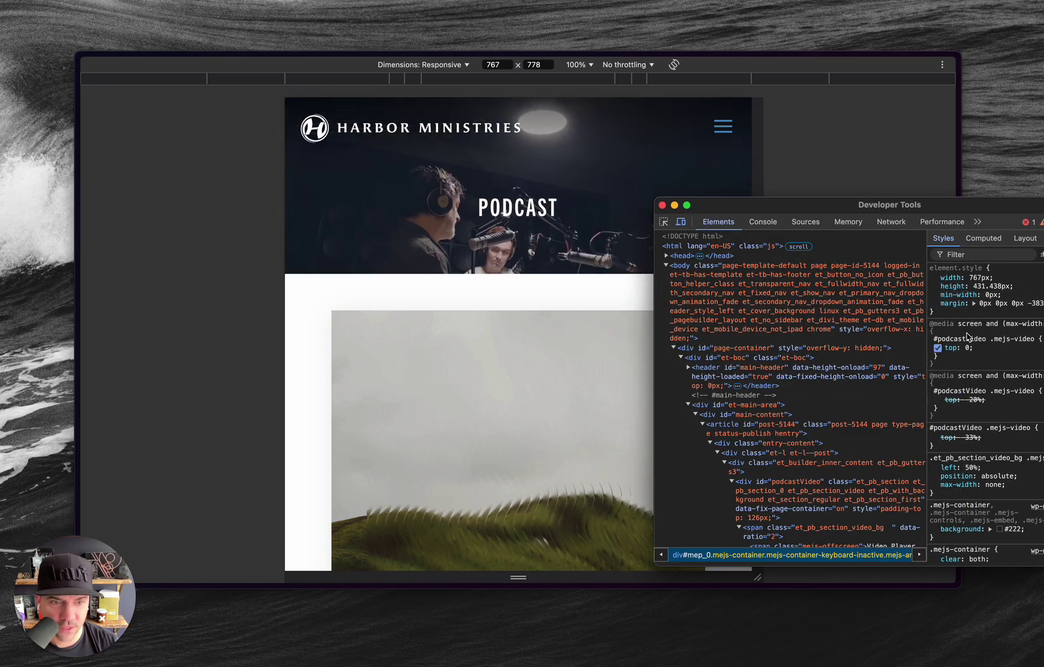
left_click(656, 176)
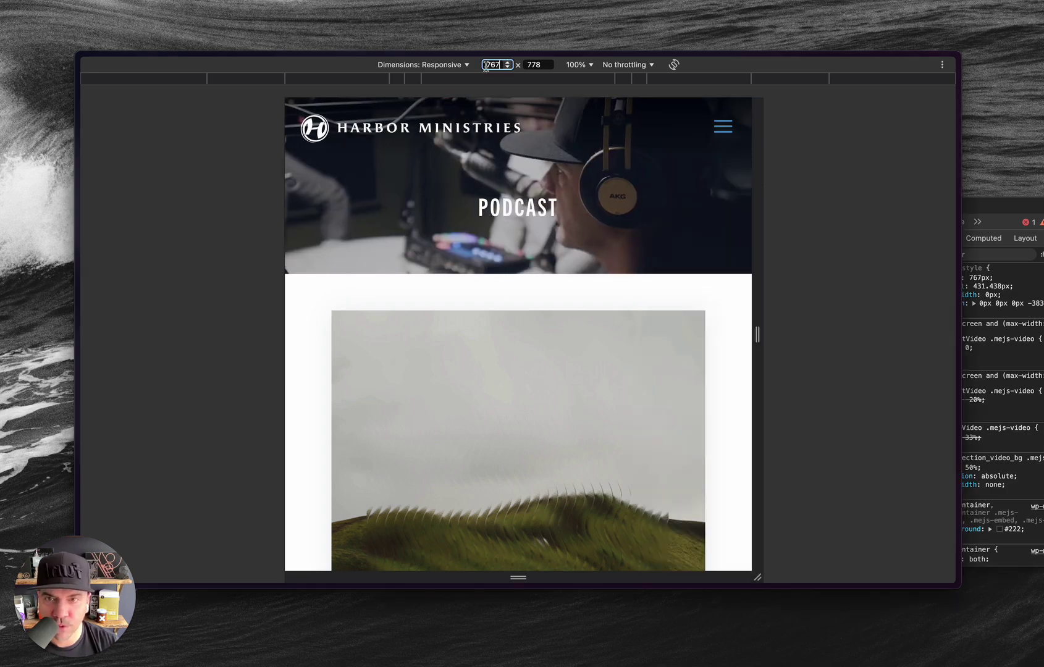
Preview the page as an iPhone 12 Pro (390 × 844) and inspect the video rules
left_click(432, 65)
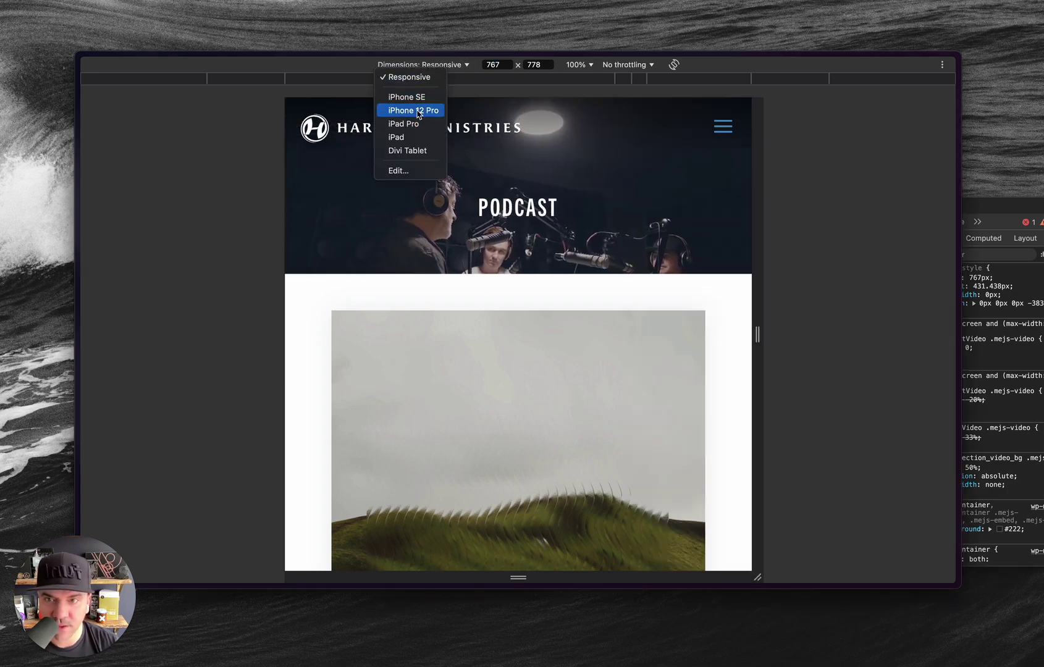
left_click(419, 112)
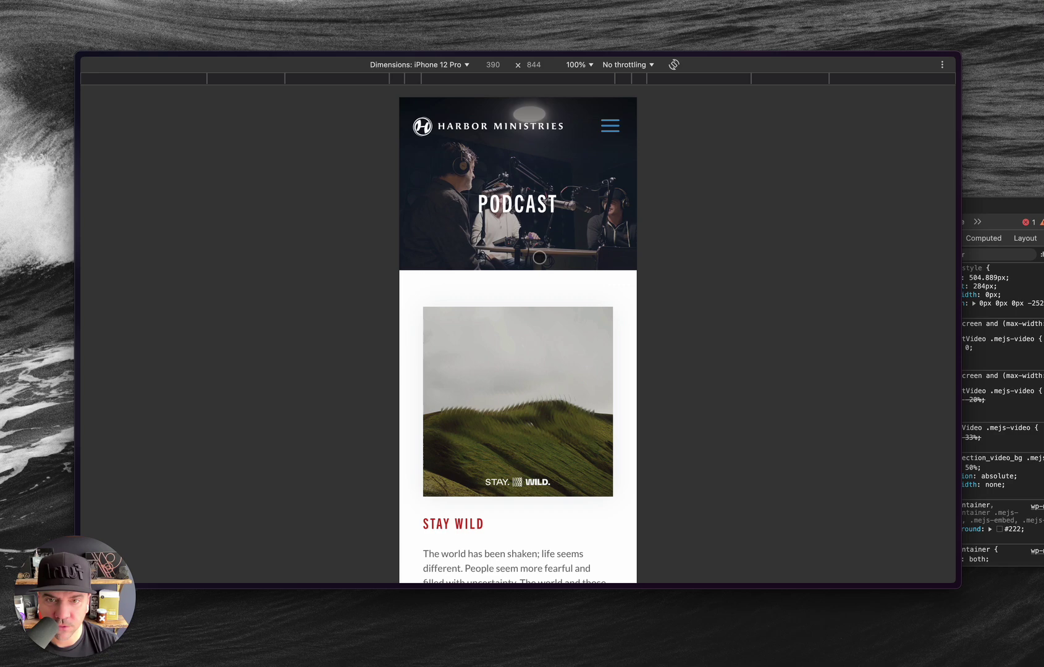
left_click(990, 211)
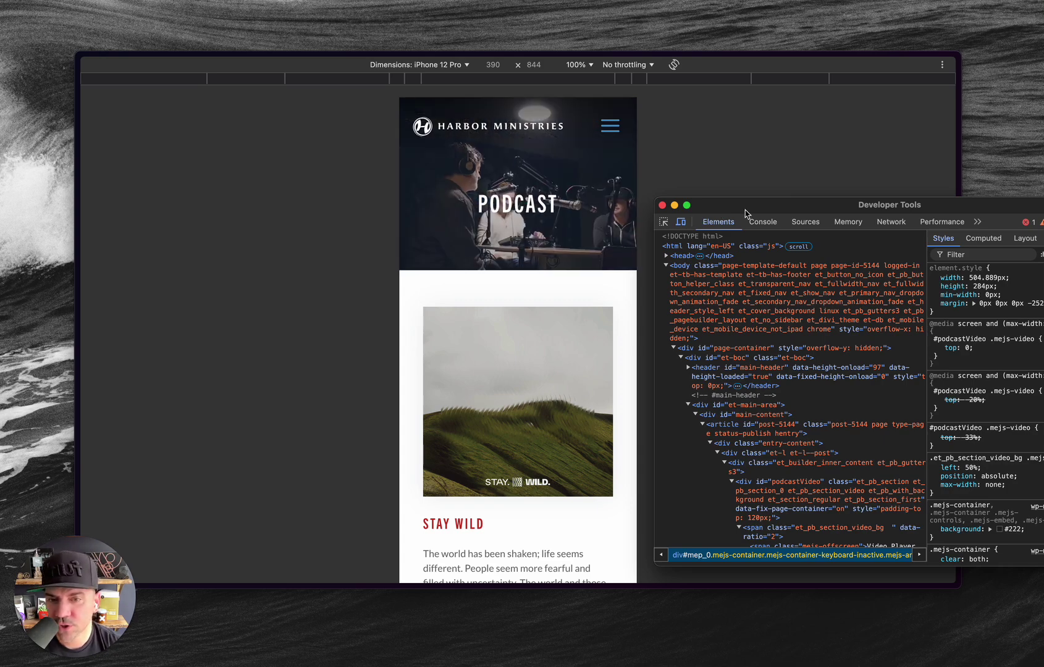
left_click(724, 173)
key("alt+Tab")
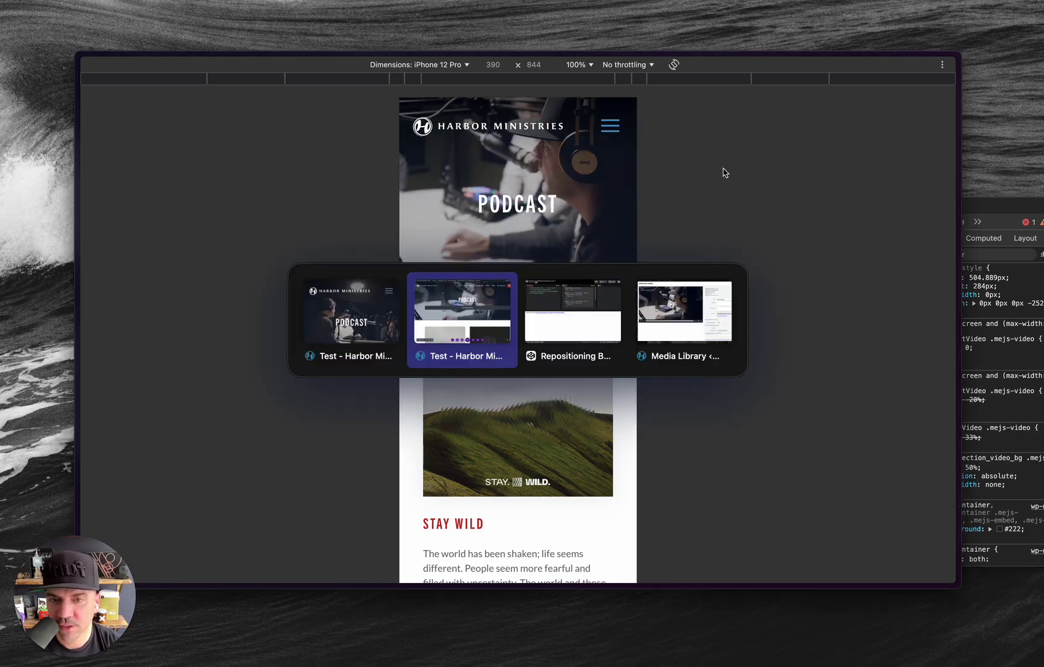
key("alt+Tab")
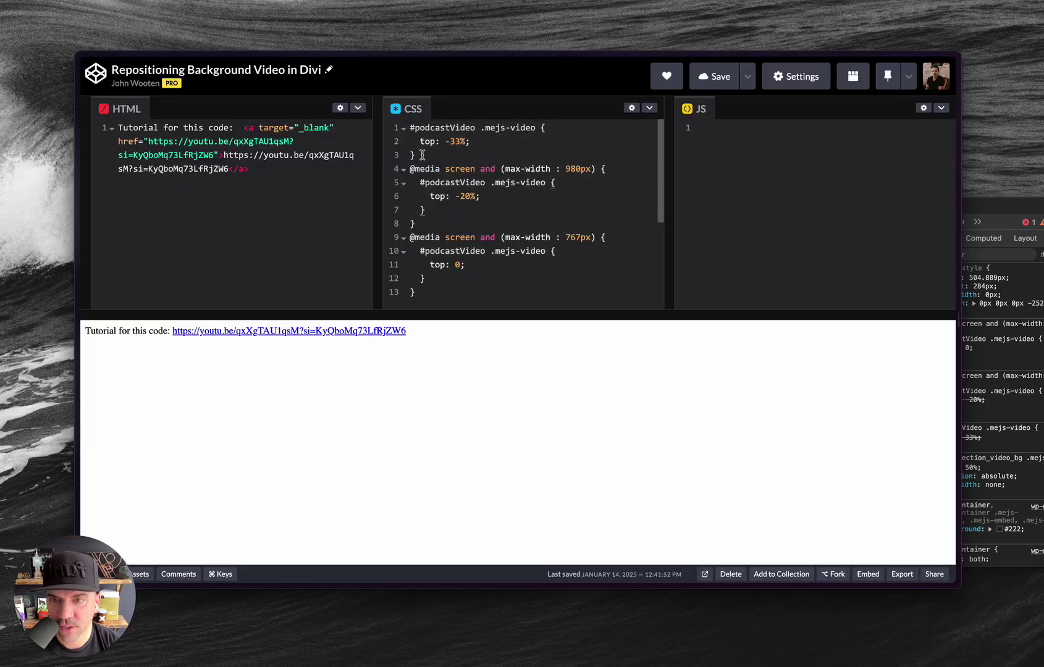
left_click_drag(424, 155, 391, 129)
left_click_drag(425, 226, 393, 179)
left_click_drag(422, 291, 393, 217)
key("alt+Tab")
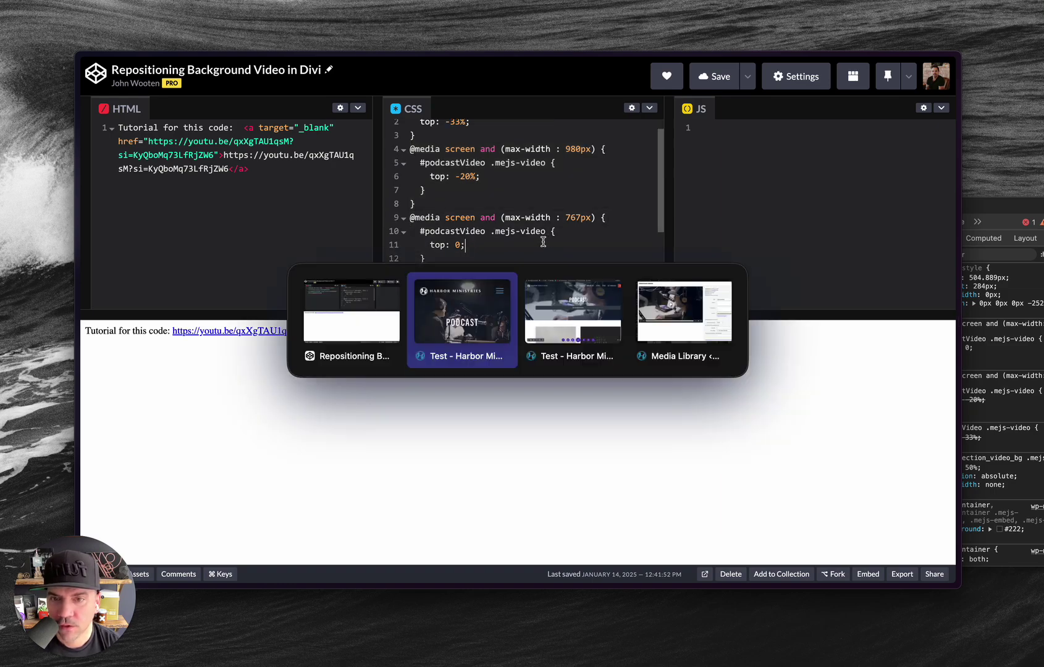